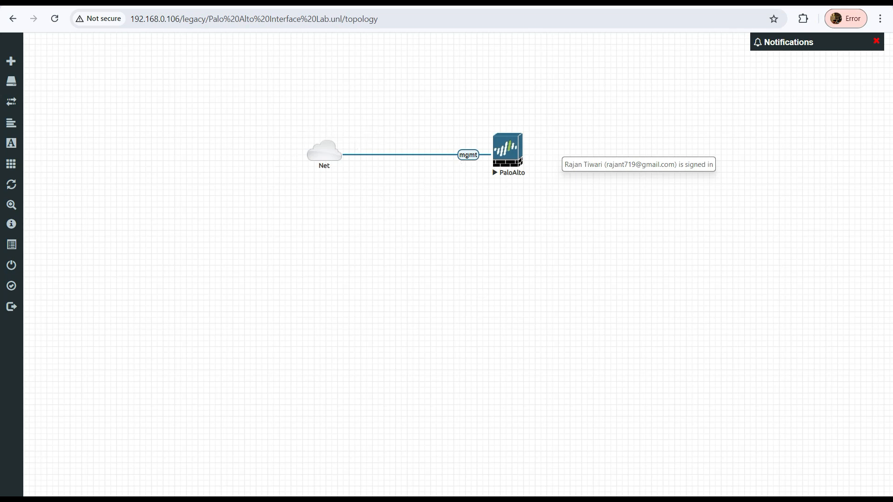
Switch between the lab topology and the firewall interfaces page, then open the Layer 2 slide in the presentation
{"action": "key", "text": "ctrl+Tab"}
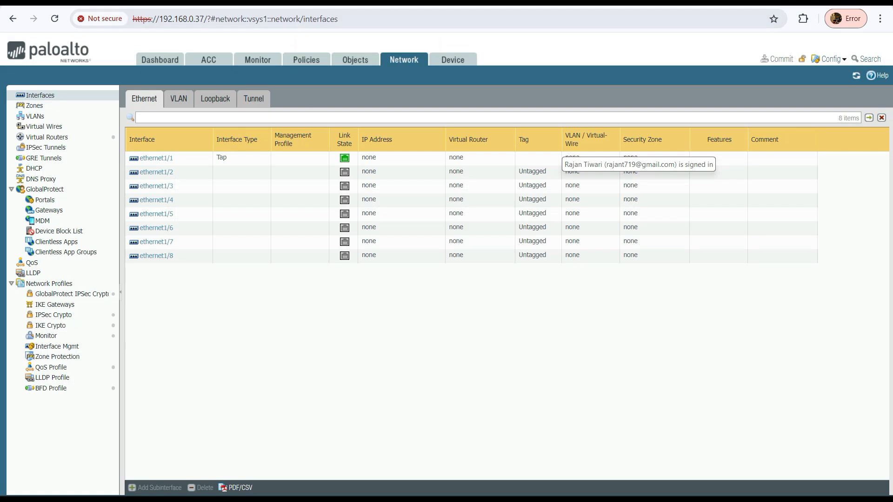
{"action": "key", "text": "ctrl+Tab"}
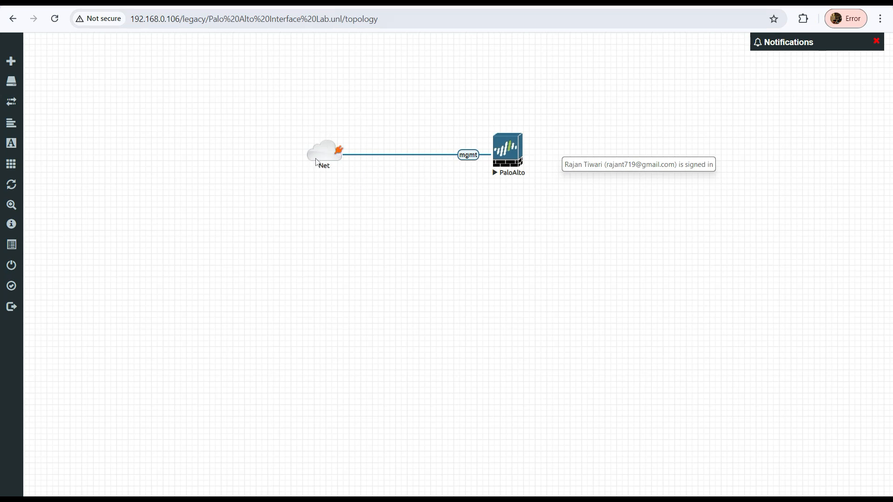
{"action": "key", "text": "ctrl+Tab"}
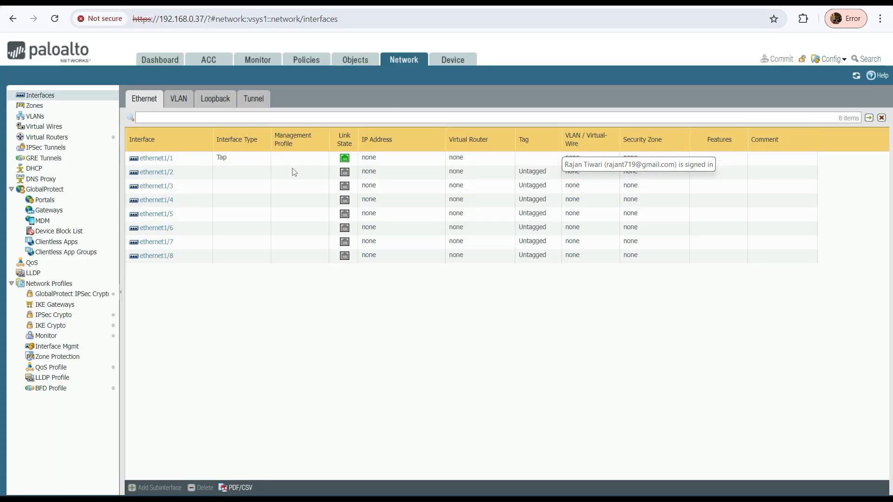
{"action": "key", "text": "alt+Tab"}
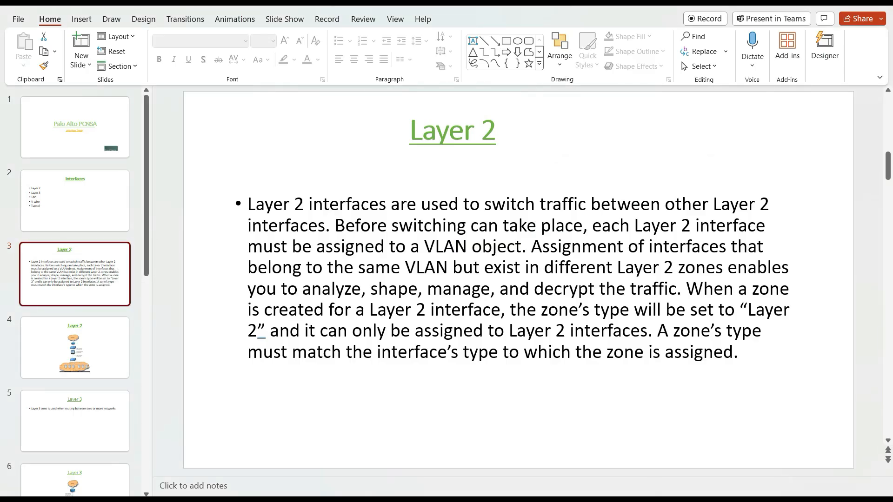
{"action": "left_click", "coordinate": [690, 501]}
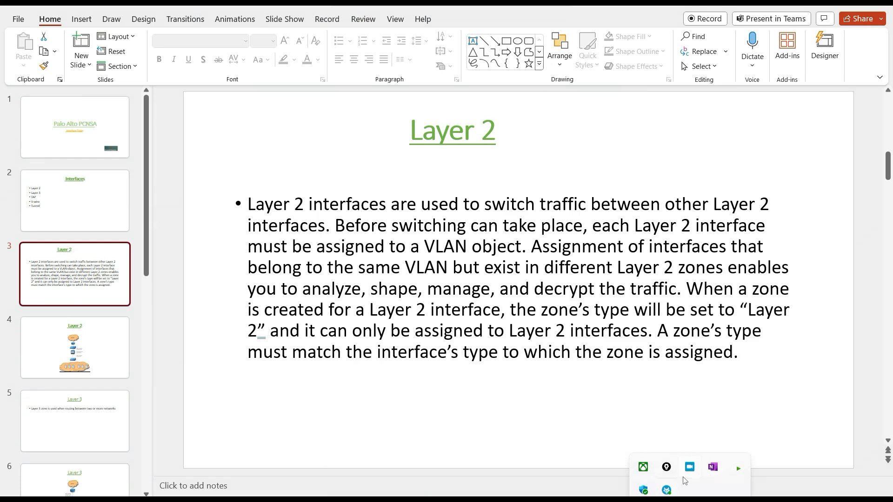
{"action": "left_click", "coordinate": [666, 467]}
{"action": "left_click_drag", "start_coordinate": [424, 77], "coordinate": [843, 182]}
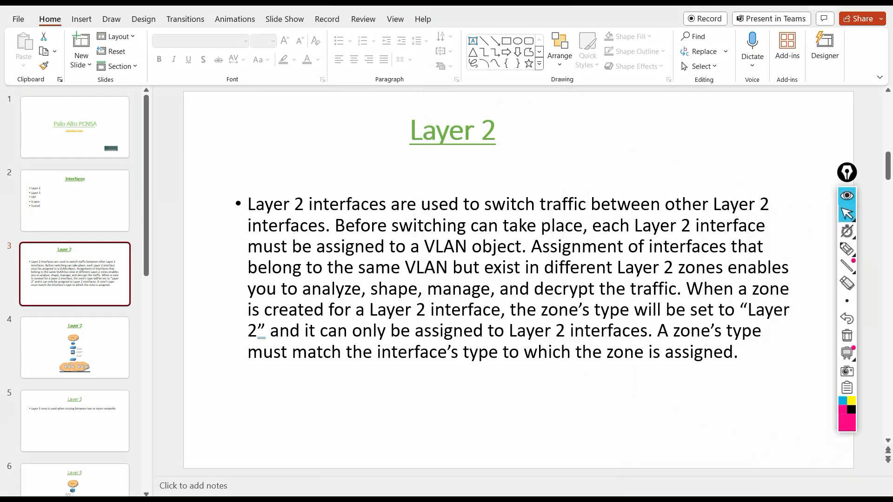
{"action": "key", "text": "alt+Tab"}
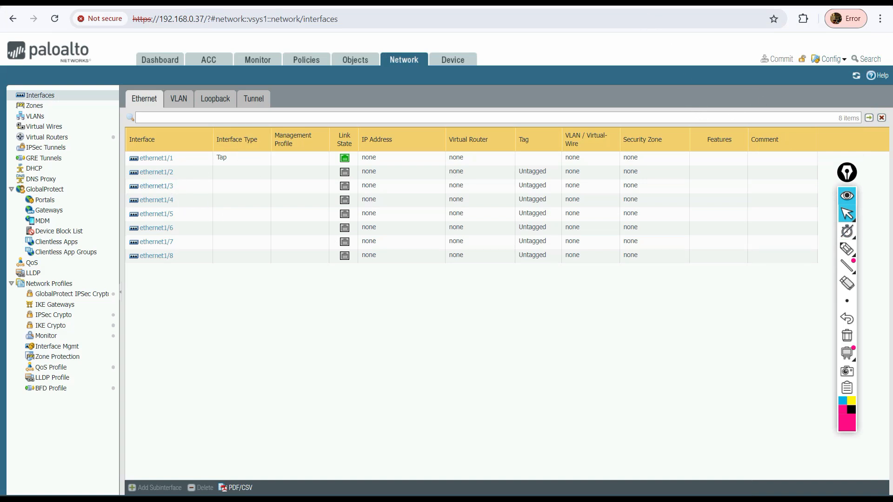
{"action": "left_click", "coordinate": [519, 499]}
{"action": "left_click", "coordinate": [519, 499]}
{"action": "left_click", "coordinate": [156, 159]}
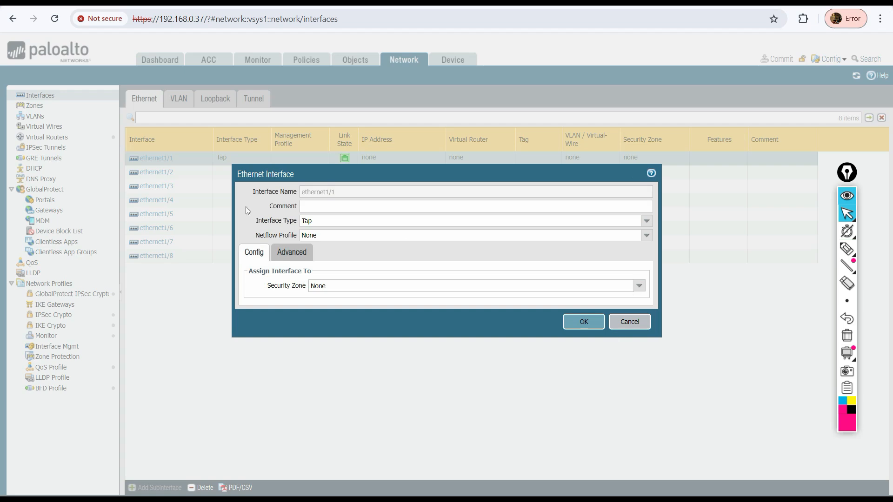
{"action": "left_click", "coordinate": [630, 326]}
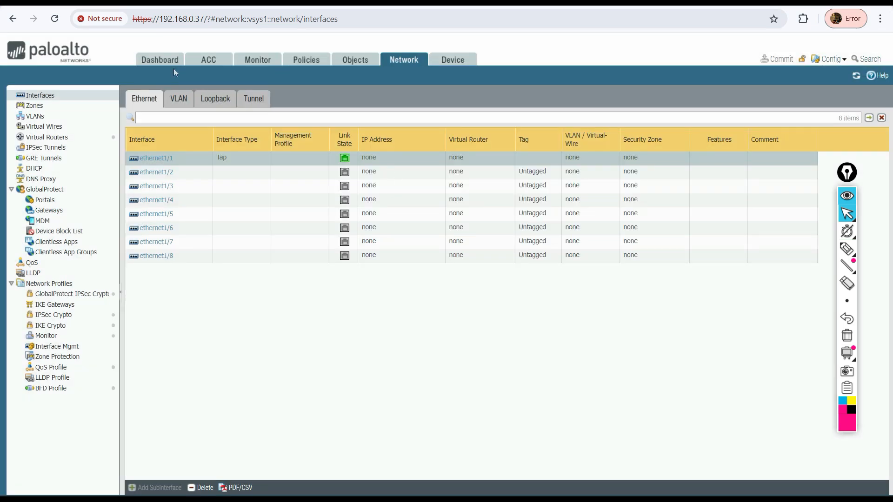
{"action": "left_click", "coordinate": [160, 60]}
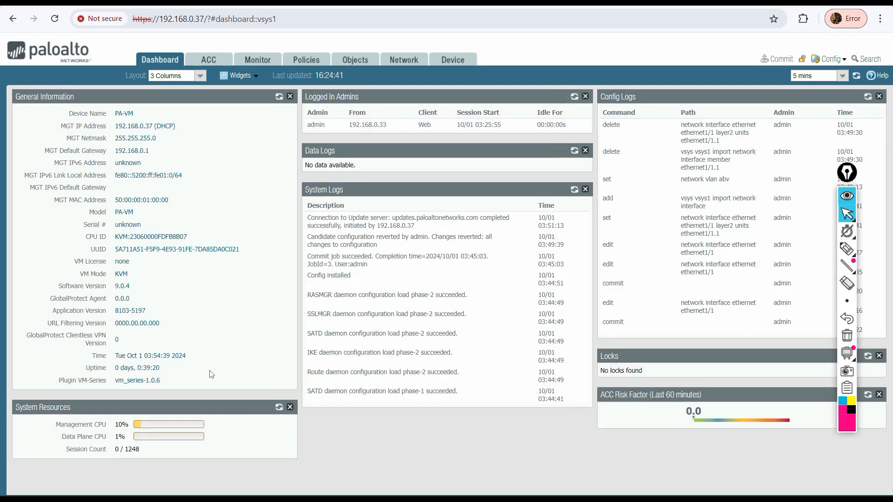
{"action": "left_click", "coordinate": [403, 61]}
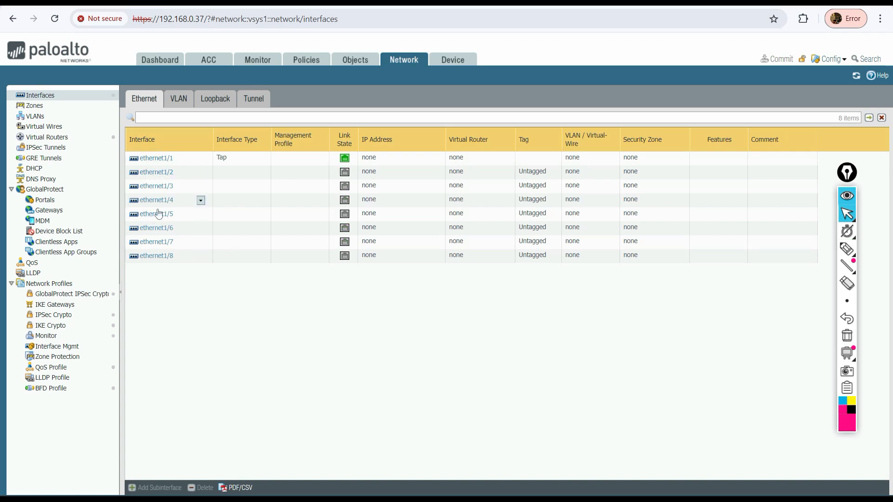
Change ethernet1/1's interface type to Layer2 and save the interface
{"action": "left_click", "coordinate": [156, 159]}
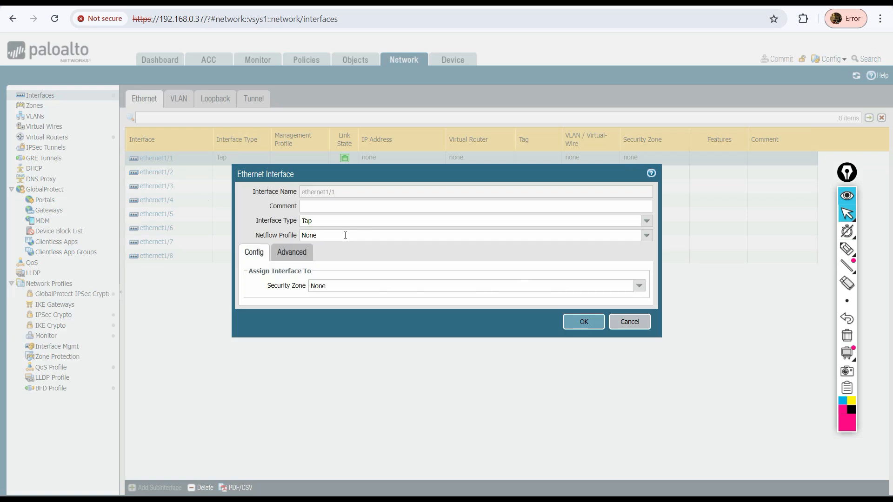
{"action": "left_click", "coordinate": [646, 220]}
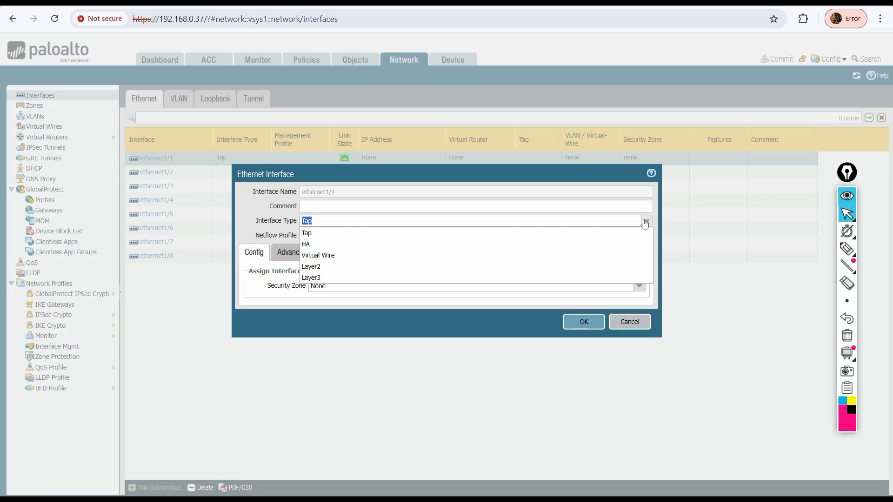
{"action": "left_click", "coordinate": [327, 266]}
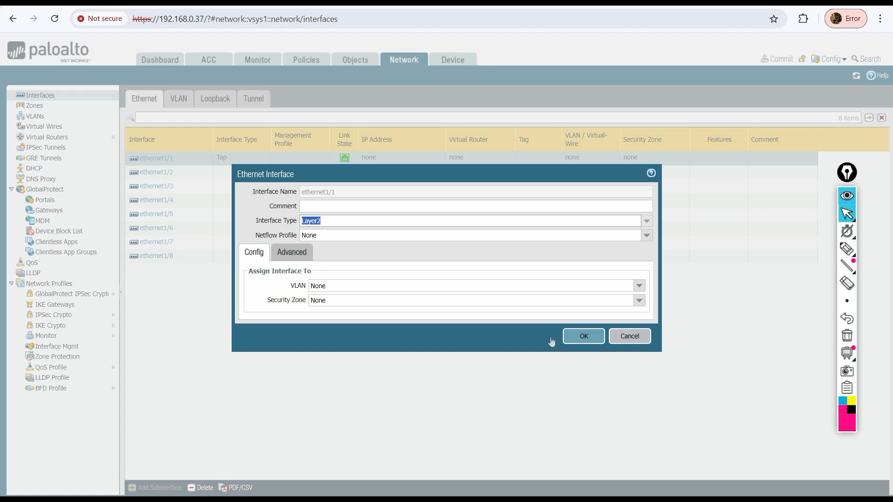
{"action": "left_click", "coordinate": [584, 336]}
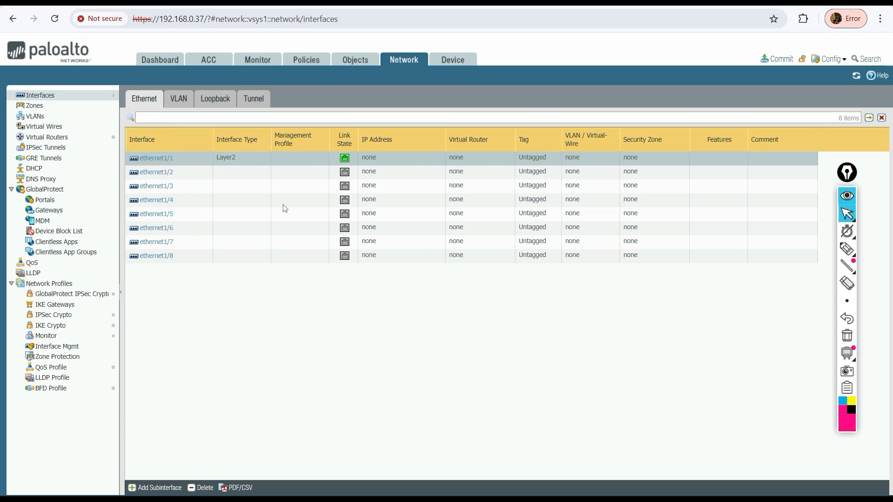
{"action": "left_click", "coordinate": [846, 249]}
{"action": "left_click_drag", "start_coordinate": [439, 191], "coordinate": [439, 228]}
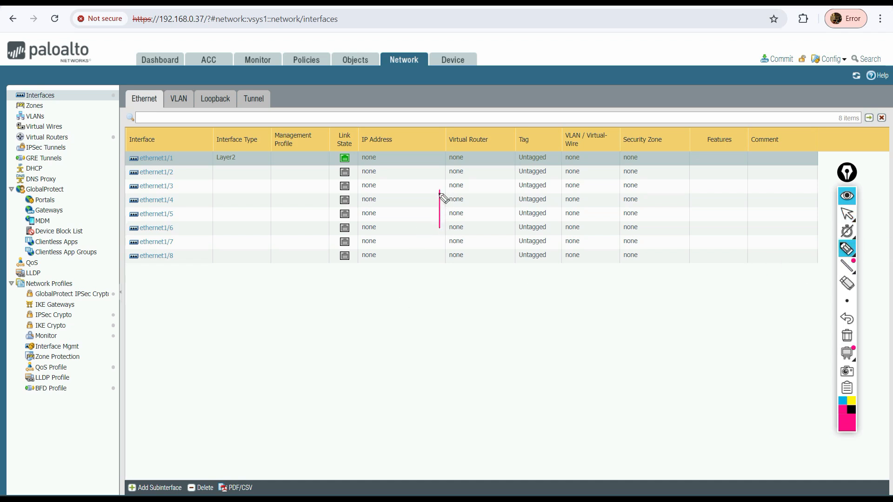
{"action": "mouse_move", "coordinate": [439, 191]}
{"action": "left_mouse_down"}
{"action": "mouse_move", "coordinate": [490, 185]}
{"action": "mouse_move", "coordinate": [491, 217]}
{"action": "mouse_move", "coordinate": [440, 225]}
{"action": "mouse_move", "coordinate": [356, 216]}
{"action": "left_mouse_up"}
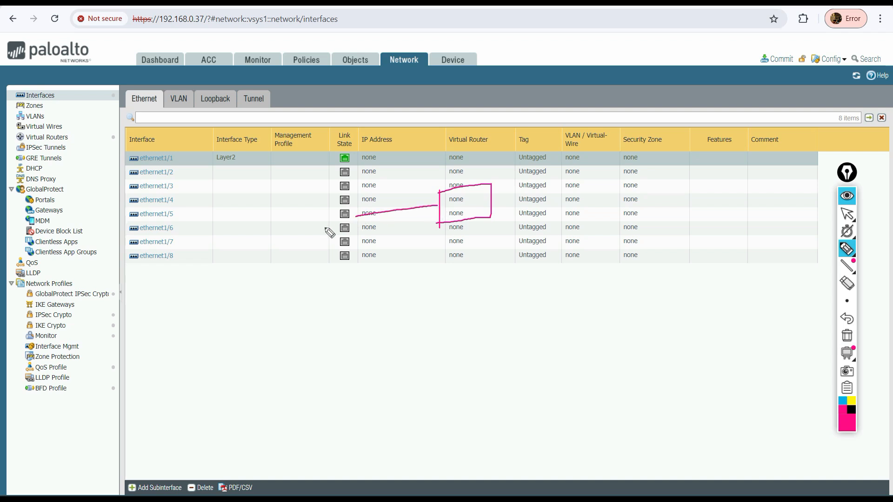
{"action": "mouse_move", "coordinate": [302, 251]}
{"action": "left_mouse_down"}
{"action": "mouse_move", "coordinate": [305, 218]}
{"action": "mouse_move", "coordinate": [344, 205]}
{"action": "mouse_move", "coordinate": [297, 248]}
{"action": "mouse_move", "coordinate": [315, 260]}
{"action": "left_mouse_up"}
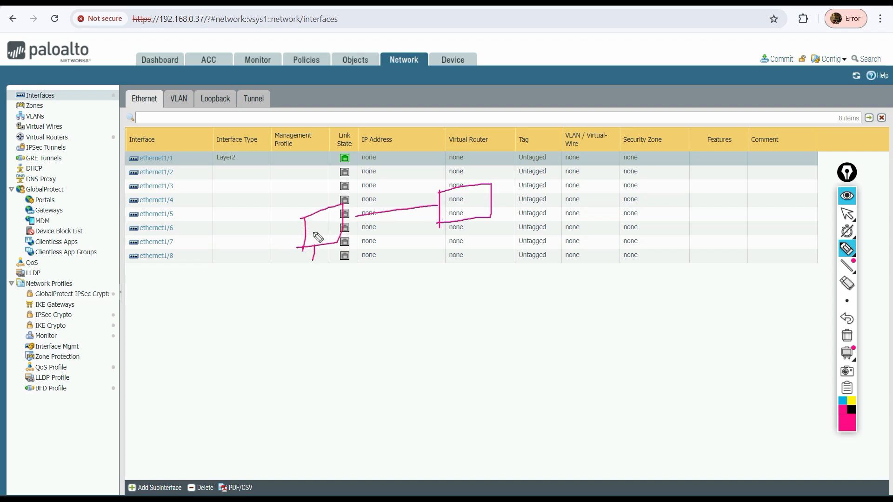
{"action": "mouse_move", "coordinate": [314, 226]}
{"action": "left_mouse_down"}
{"action": "mouse_move", "coordinate": [314, 247]}
{"action": "mouse_move", "coordinate": [344, 261]}
{"action": "left_mouse_up"}
{"action": "mouse_move", "coordinate": [461, 222]}
{"action": "left_mouse_down"}
{"action": "mouse_move", "coordinate": [461, 262]}
{"action": "mouse_move", "coordinate": [473, 268]}
{"action": "mouse_move", "coordinate": [480, 259]}
{"action": "mouse_move", "coordinate": [480, 270]}
{"action": "mouse_move", "coordinate": [499, 255]}
{"action": "mouse_move", "coordinate": [514, 269]}
{"action": "left_mouse_up"}
{"action": "mouse_move", "coordinate": [390, 191]}
{"action": "left_mouse_down"}
{"action": "mouse_move", "coordinate": [393, 205]}
{"action": "mouse_move", "coordinate": [407, 201]}
{"action": "left_mouse_up"}
{"action": "mouse_move", "coordinate": [408, 190]}
{"action": "left_mouse_down"}
{"action": "mouse_move", "coordinate": [410, 204]}
{"action": "mouse_move", "coordinate": [417, 184]}
{"action": "left_mouse_up"}
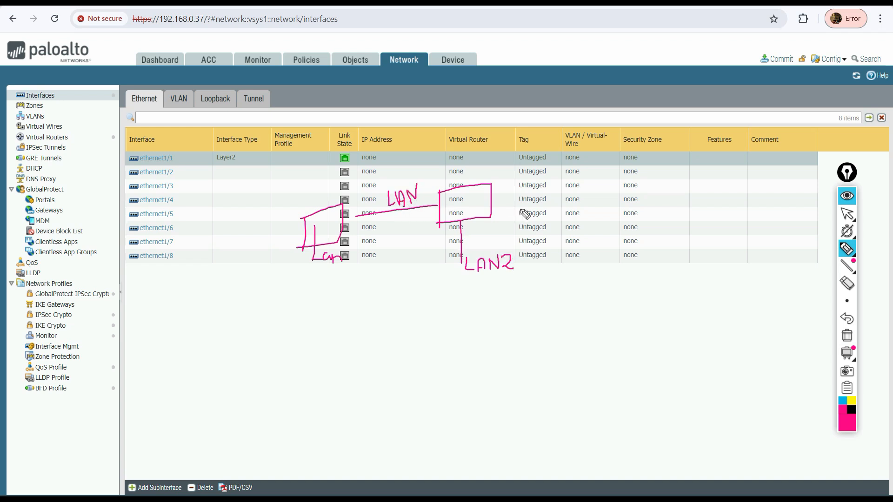
{"action": "left_click_drag", "start_coordinate": [492, 202], "coordinate": [579, 197]}
{"action": "mouse_move", "coordinate": [498, 187]}
{"action": "left_mouse_down"}
{"action": "mouse_move", "coordinate": [521, 195]}
{"action": "mouse_move", "coordinate": [532, 184]}
{"action": "left_mouse_up"}
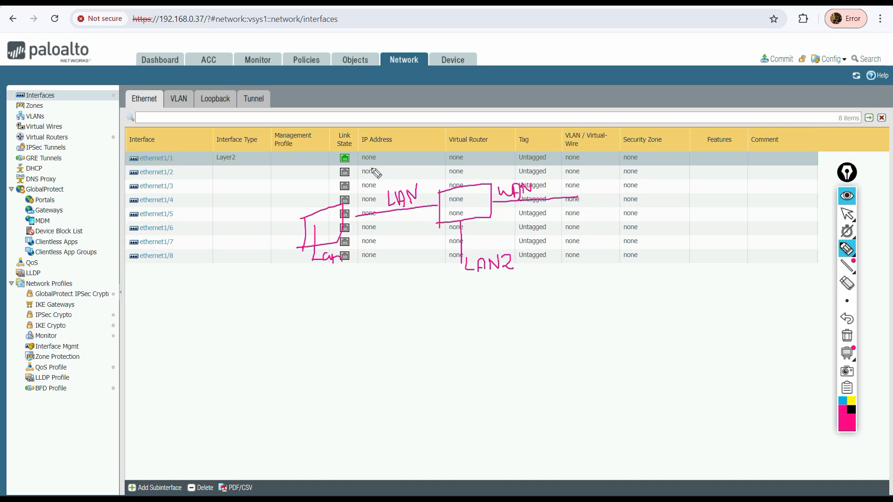
{"action": "mouse_move", "coordinate": [458, 257]}
{"action": "left_mouse_down"}
{"action": "mouse_move", "coordinate": [518, 259]}
{"action": "mouse_move", "coordinate": [493, 280]}
{"action": "mouse_move", "coordinate": [461, 269]}
{"action": "left_mouse_up"}
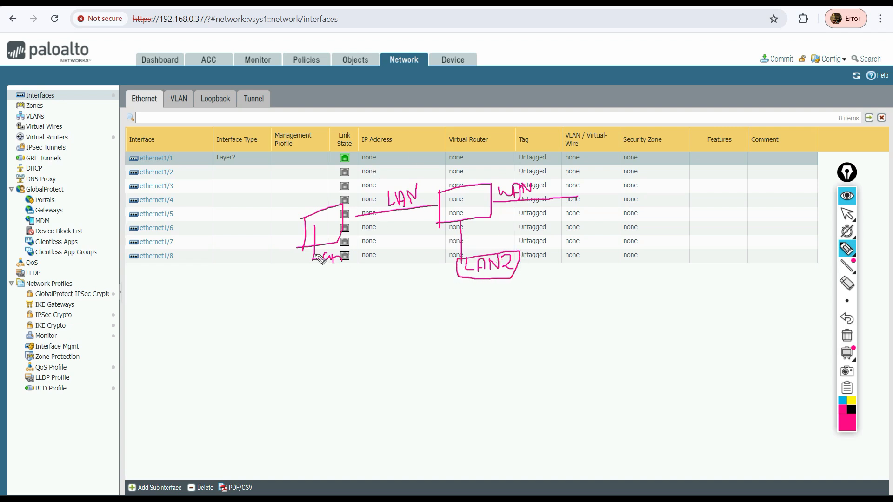
{"action": "mouse_move", "coordinate": [313, 253]}
{"action": "left_mouse_down"}
{"action": "mouse_move", "coordinate": [313, 272]}
{"action": "mouse_move", "coordinate": [352, 249]}
{"action": "mouse_move", "coordinate": [318, 268]}
{"action": "left_mouse_up"}
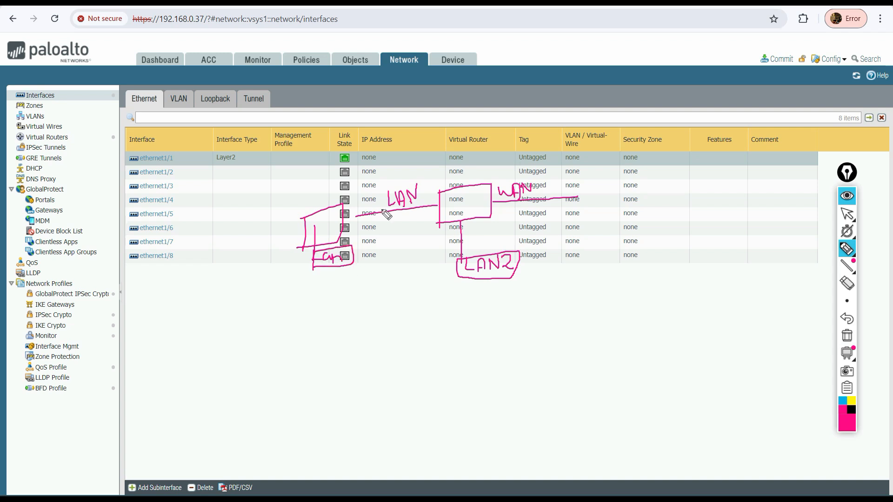
{"action": "mouse_move", "coordinate": [381, 226]}
{"action": "left_mouse_down"}
{"action": "mouse_move", "coordinate": [384, 234]}
{"action": "mouse_move", "coordinate": [387, 226]}
{"action": "left_mouse_up"}
{"action": "left_click_drag", "start_coordinate": [356, 254], "coordinate": [415, 225]}
{"action": "left_click_drag", "start_coordinate": [415, 225], "coordinate": [416, 219]}
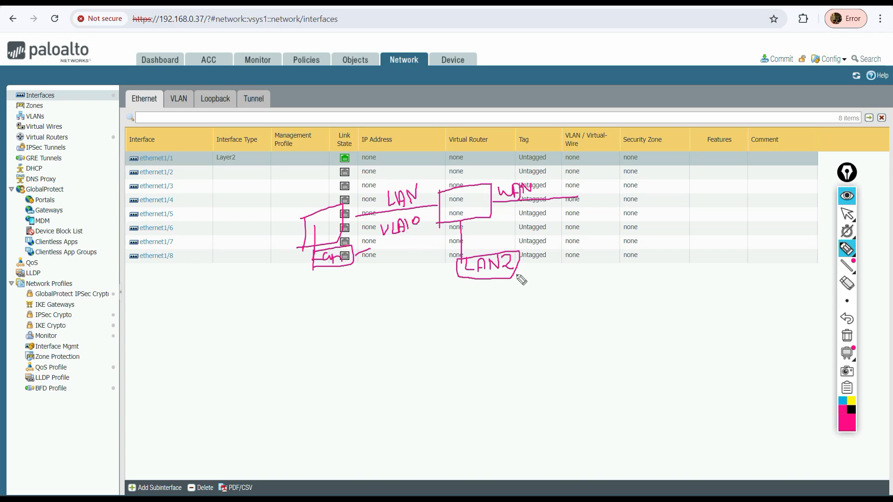
{"action": "mouse_move", "coordinate": [533, 247]}
{"action": "left_mouse_down"}
{"action": "mouse_move", "coordinate": [538, 264]}
{"action": "mouse_move", "coordinate": [544, 243]}
{"action": "mouse_move", "coordinate": [557, 261]}
{"action": "mouse_move", "coordinate": [581, 243]}
{"action": "mouse_move", "coordinate": [605, 247]}
{"action": "left_mouse_up"}
{"action": "left_click_drag", "start_coordinate": [468, 292], "coordinate": [628, 256]}
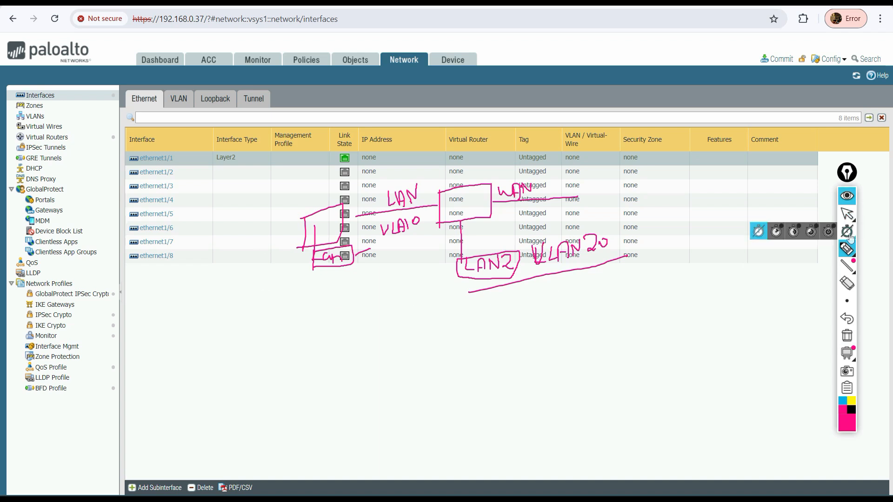
{"action": "left_click", "coordinate": [844, 198]}
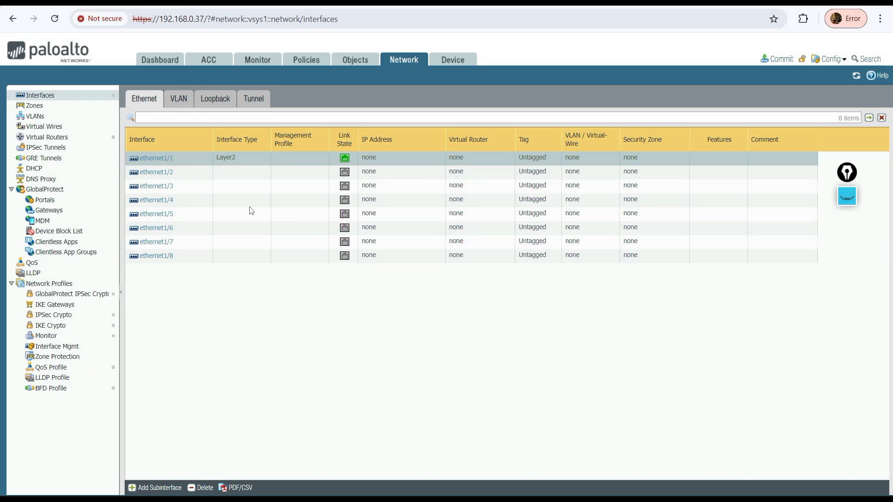
{"action": "left_click", "coordinate": [158, 159]}
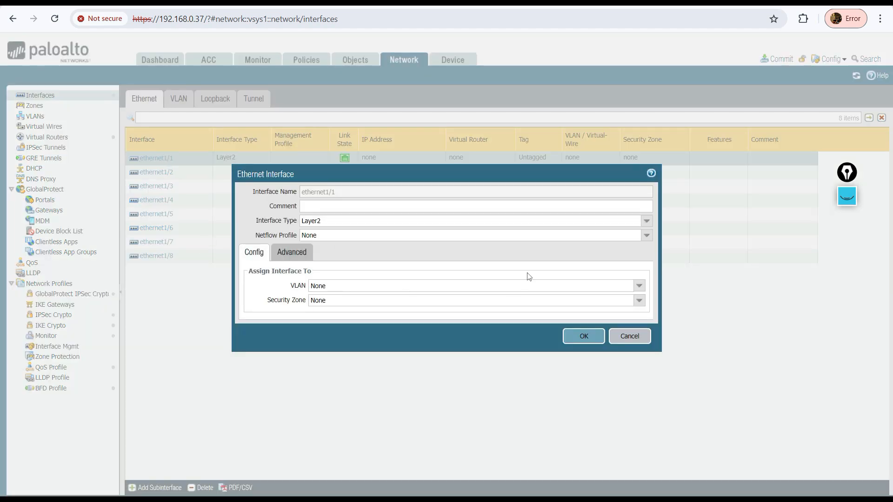
{"action": "left_click", "coordinate": [631, 338]}
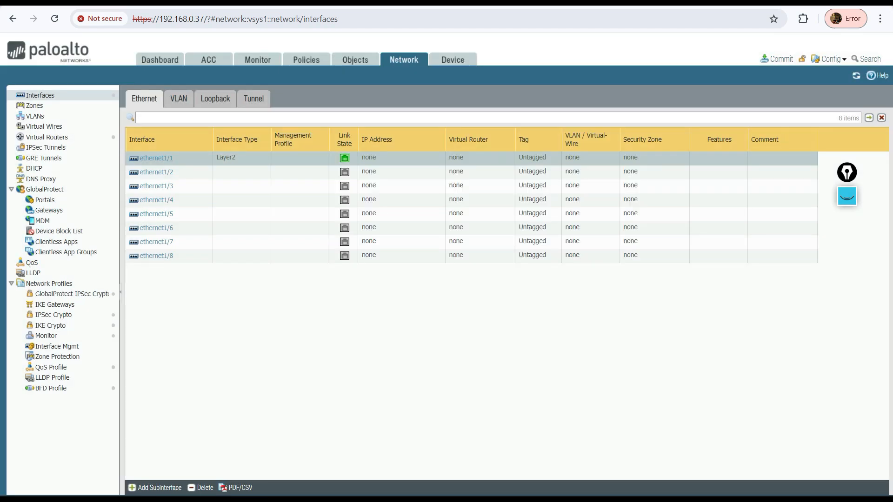
{"action": "left_click", "coordinate": [153, 487]}
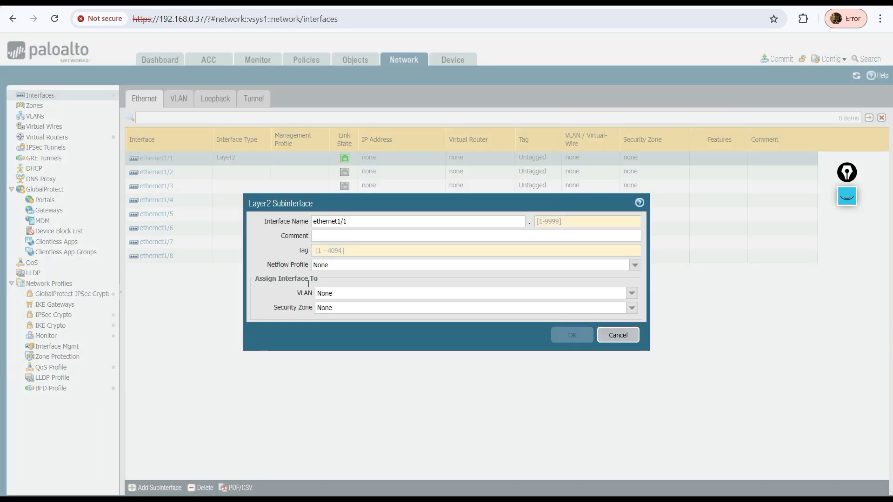
{"action": "left_click", "coordinate": [618, 335]}
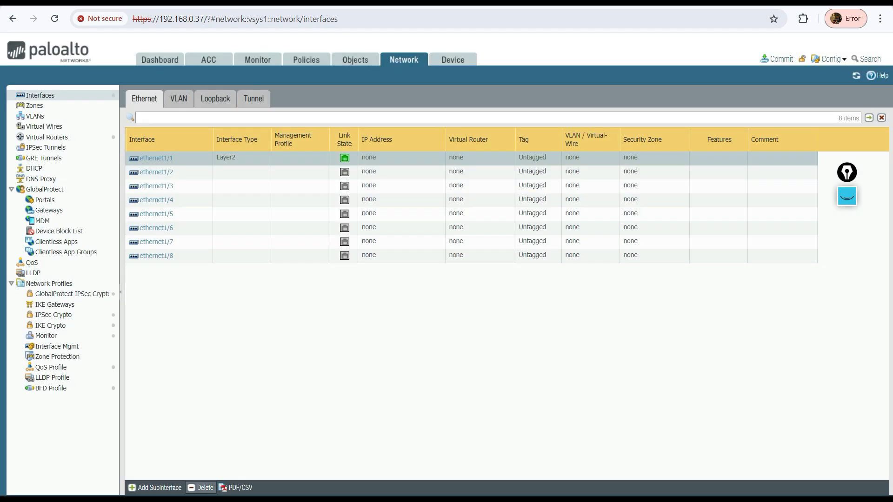
Add a Layer2 subinterface ethernet1/1.1 on ethernet1/1 with tag 10
{"action": "left_click", "coordinate": [243, 177]}
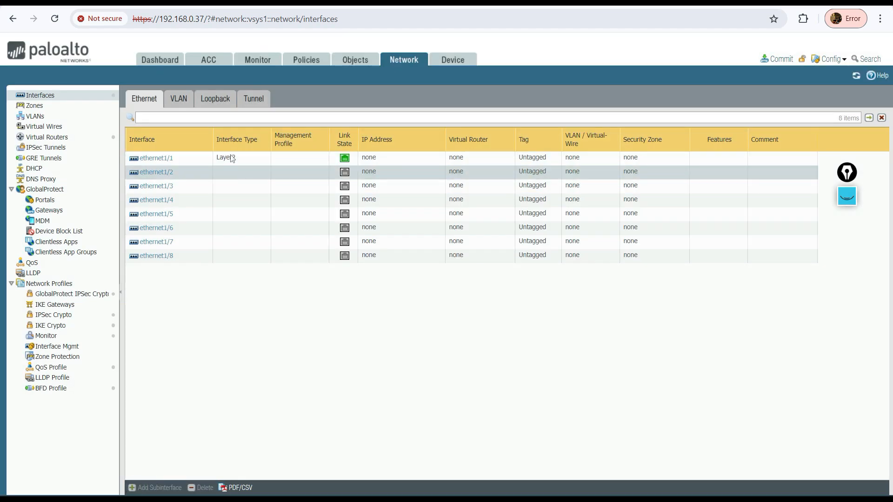
{"action": "left_click", "coordinate": [227, 156]}
{"action": "left_click", "coordinate": [156, 488]}
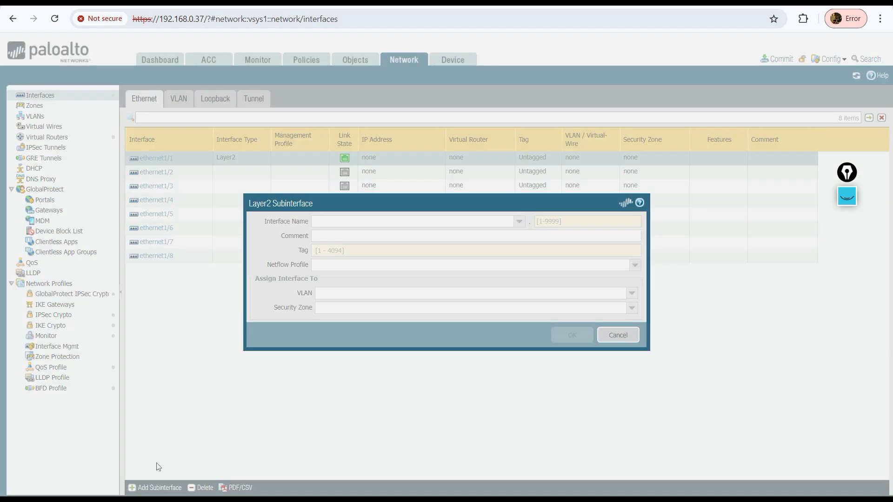
{"action": "left_click", "coordinate": [324, 250]}
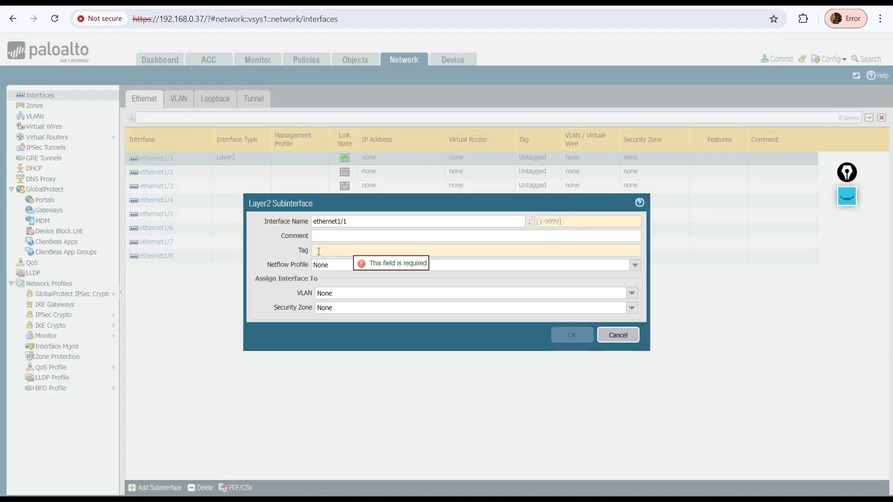
{"action": "type", "text": "10"}
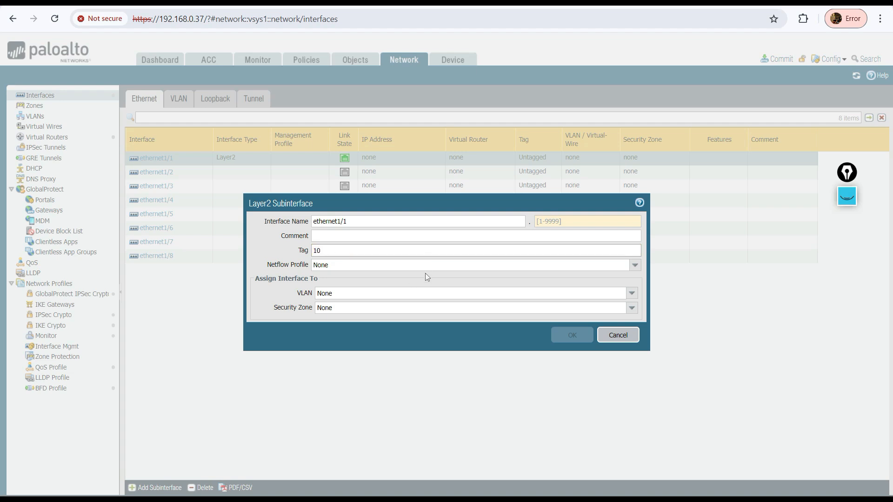
{"action": "left_click", "coordinate": [544, 223]}
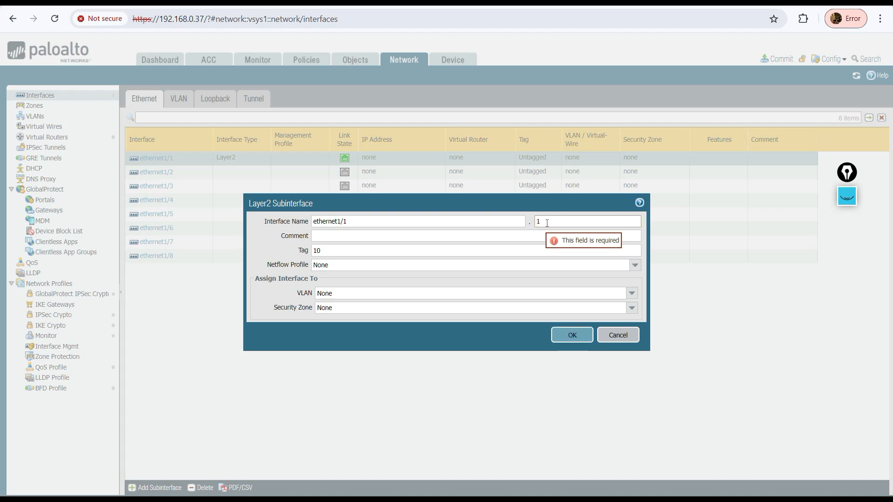
{"action": "left_click_drag", "start_coordinate": [332, 253], "coordinate": [297, 256]}
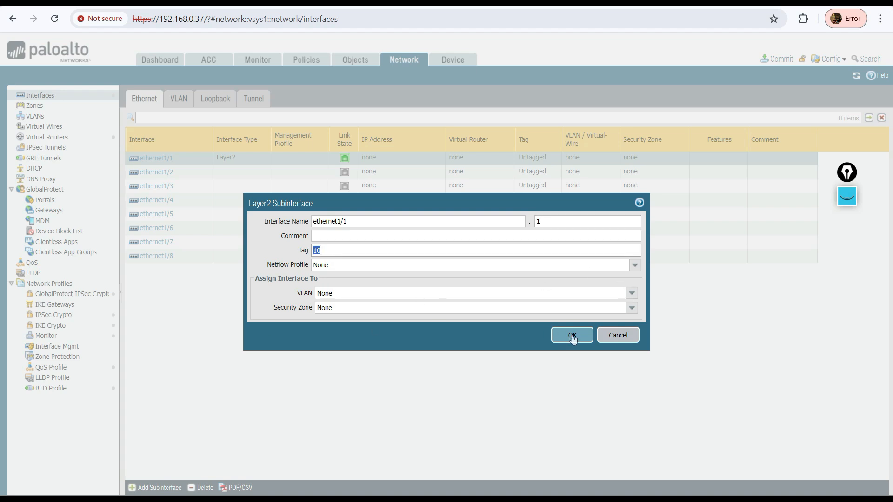
{"action": "left_click", "coordinate": [572, 334]}
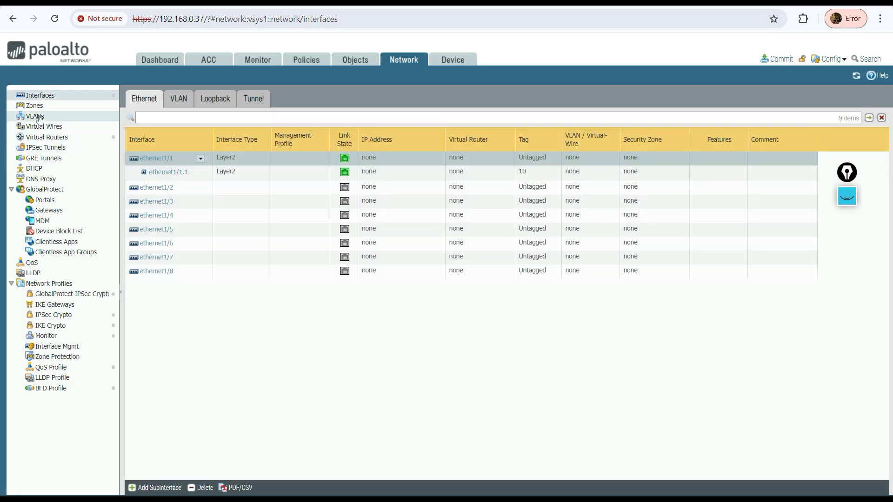
Create a new VLAN named Prod
{"action": "left_click", "coordinate": [36, 116]}
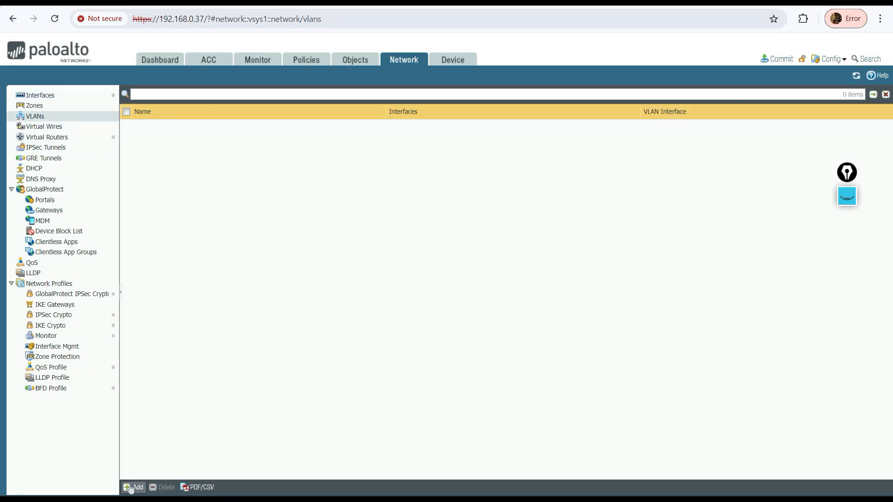
{"action": "left_click", "coordinate": [131, 488]}
{"action": "left_click", "coordinate": [392, 204]}
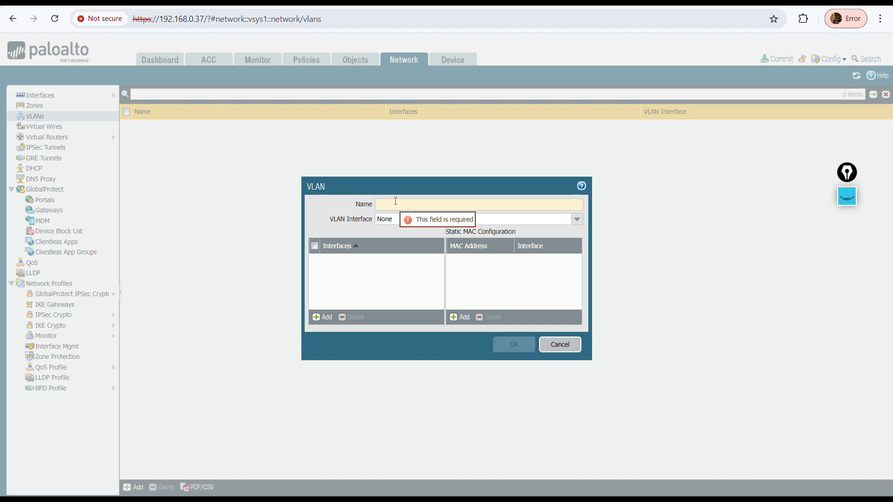
{"action": "type", "text": "Prod"}
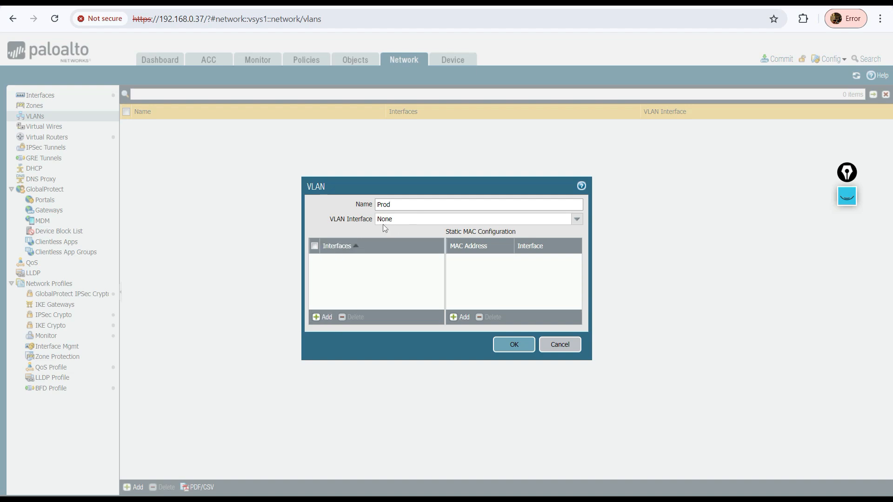
{"action": "left_click", "coordinate": [523, 345]}
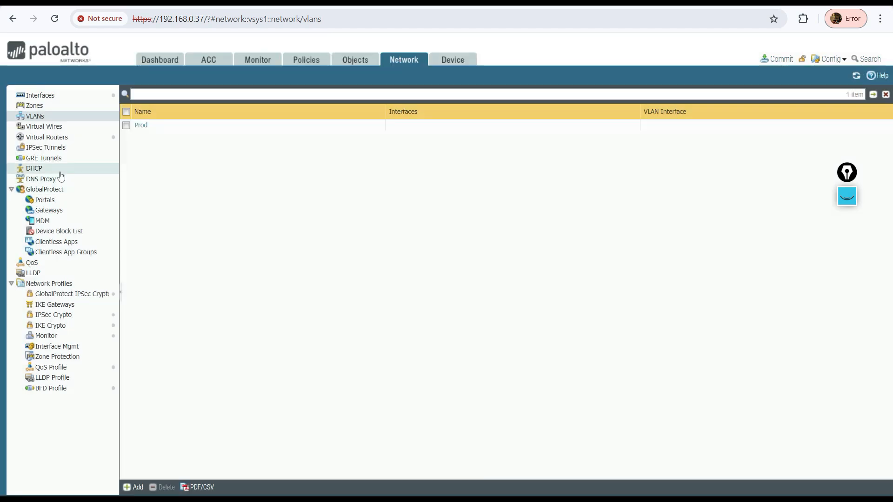
Assign subinterface ethernet1/1.1 to the Prod VLAN
{"action": "left_click", "coordinate": [41, 95]}
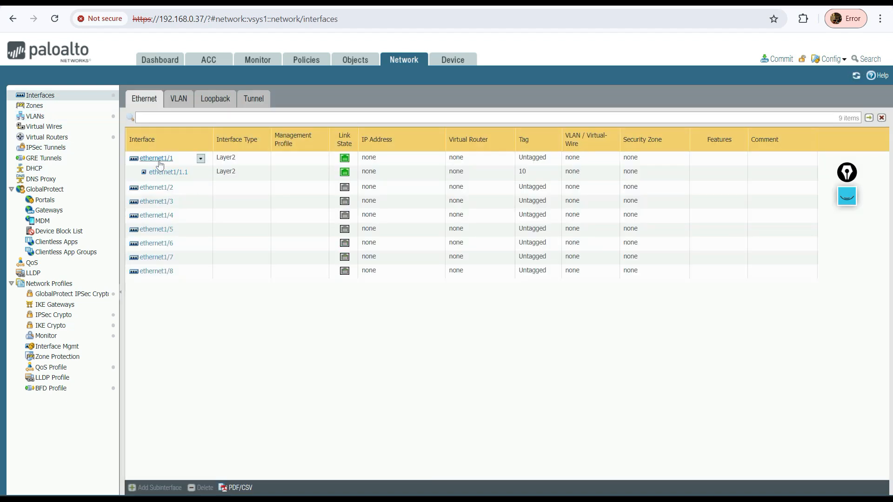
{"action": "left_click", "coordinate": [161, 172]}
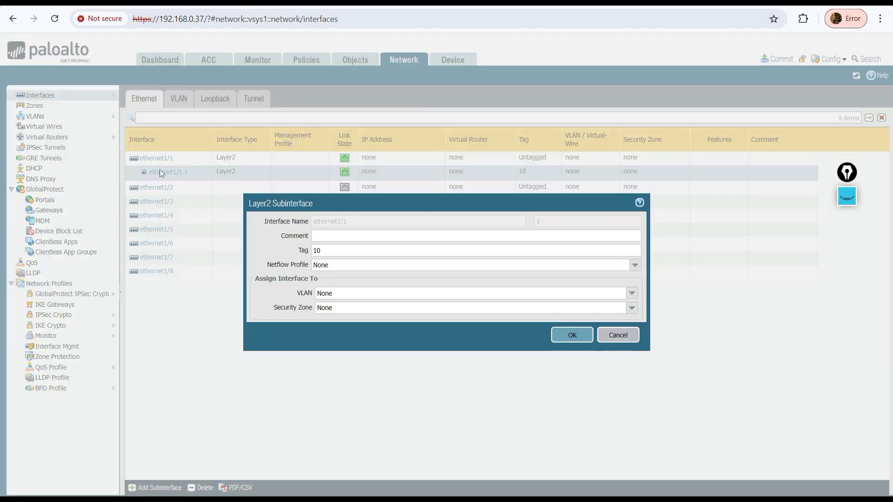
{"action": "left_click", "coordinate": [625, 293]}
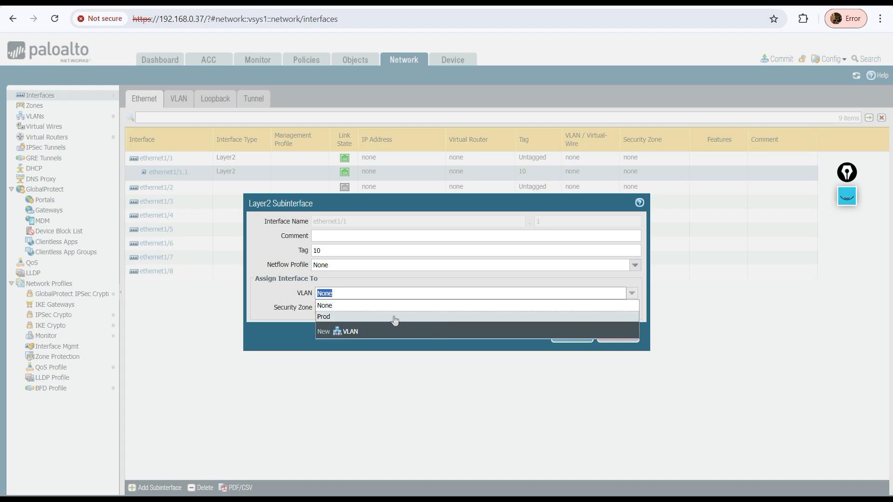
{"action": "left_click", "coordinate": [381, 316]}
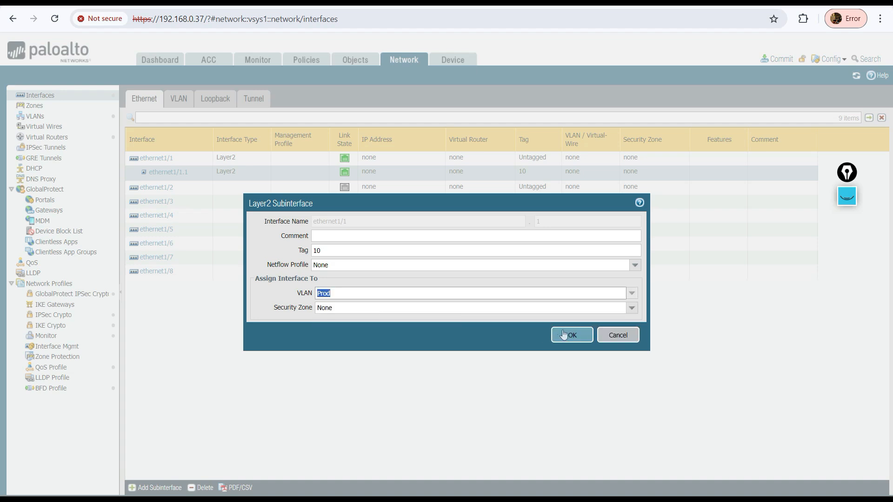
{"action": "left_click", "coordinate": [563, 335]}
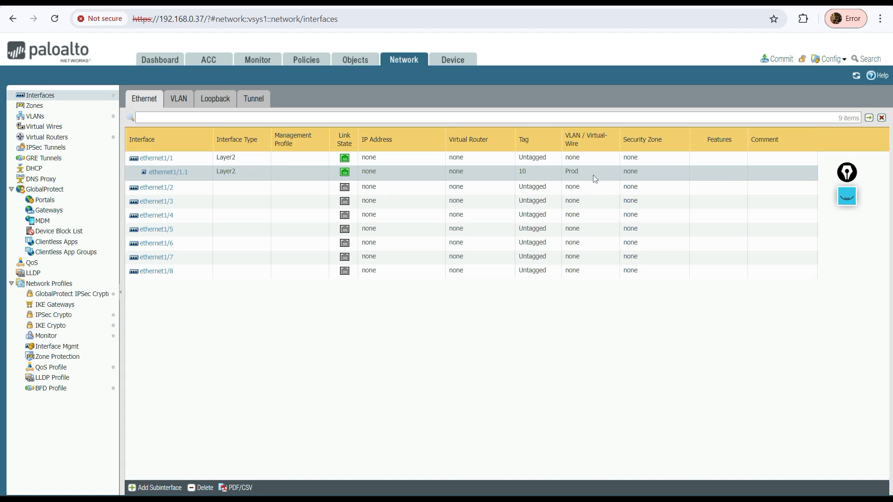
Change ethernet1/2's interface type to Layer2 and save the interface
{"action": "left_click", "coordinate": [155, 193]}
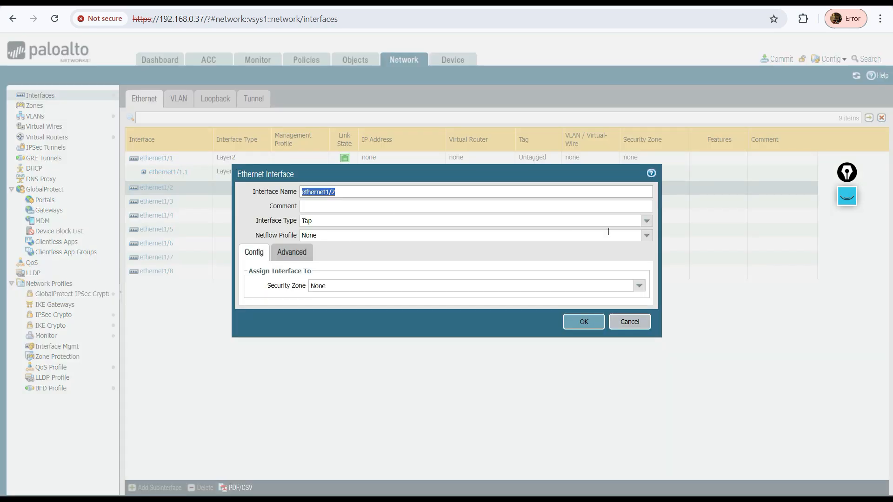
{"action": "left_click", "coordinate": [644, 223]}
{"action": "left_click", "coordinate": [325, 268]}
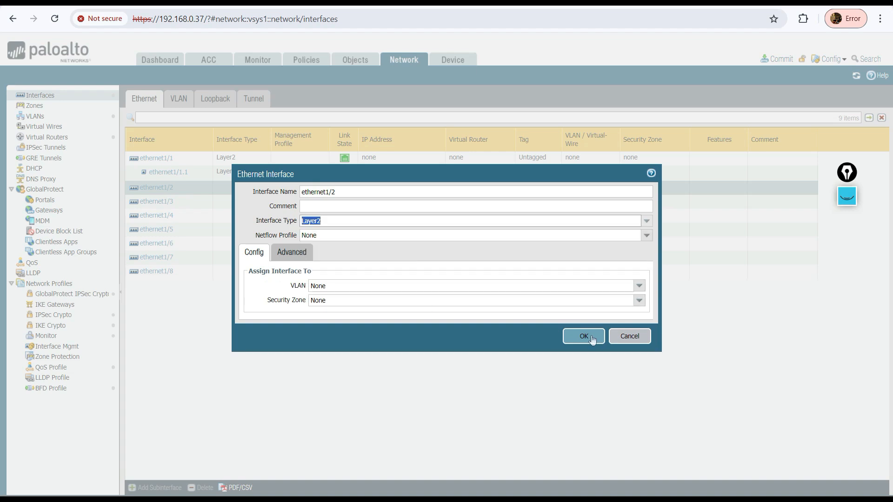
{"action": "left_click", "coordinate": [583, 338]}
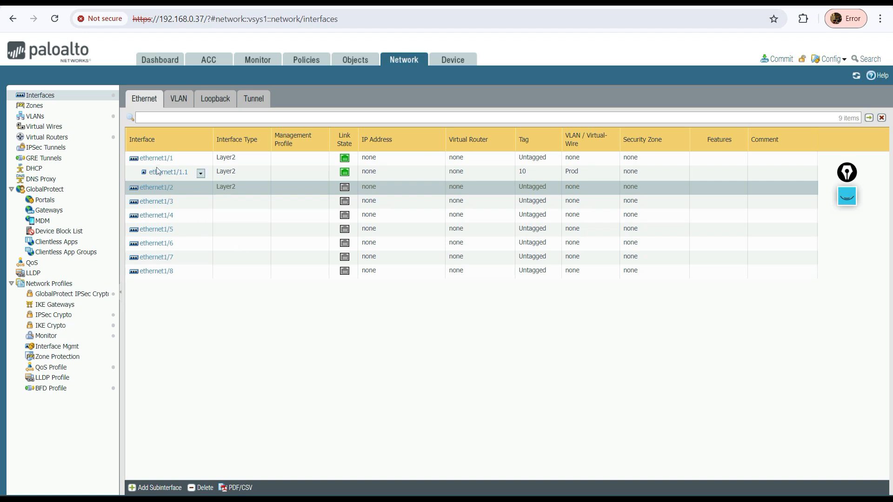
Start adding a Layer2 subinterface ethernet1/2.2 on ethernet1/2 with tag 20
{"action": "left_click", "coordinate": [250, 159]}
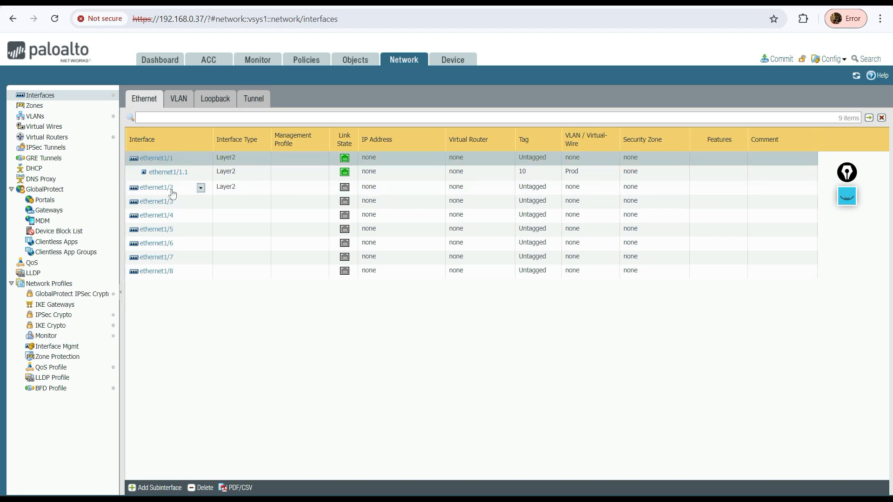
{"action": "left_click", "coordinate": [254, 191]}
{"action": "left_click", "coordinate": [156, 487]}
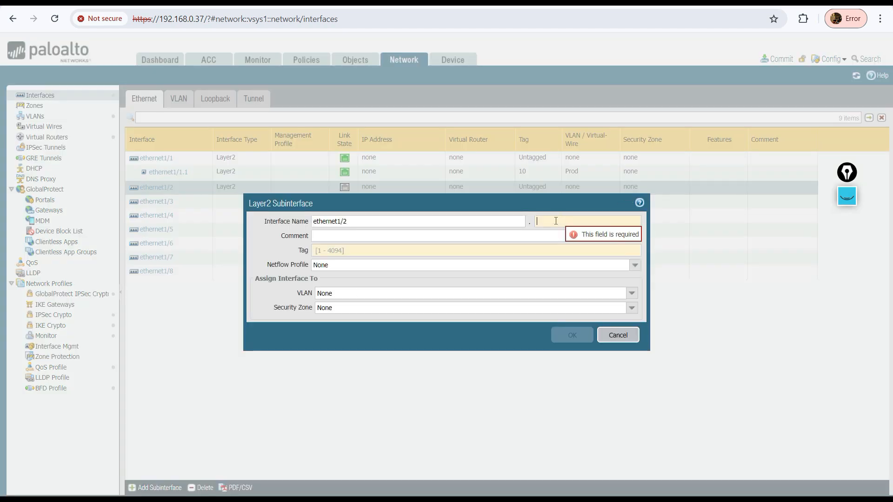
{"action": "type", "text": "2"}
{"action": "left_click", "coordinate": [325, 249]}
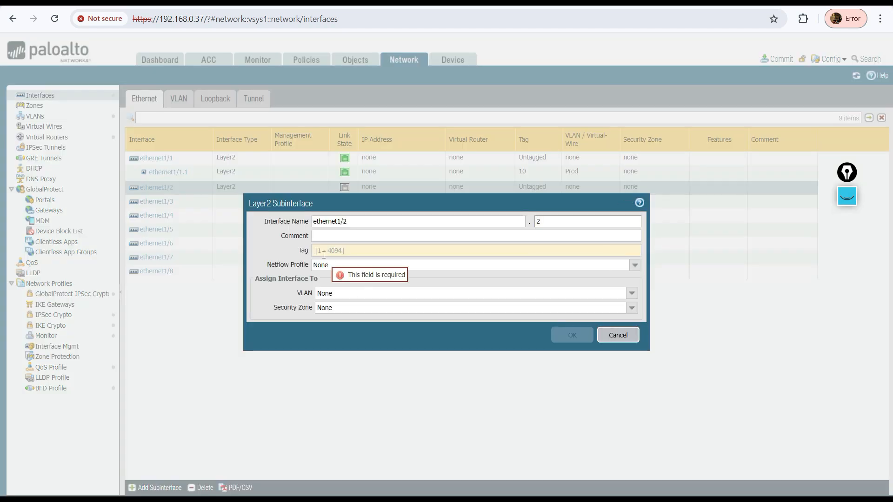
{"action": "type", "text": "20"}
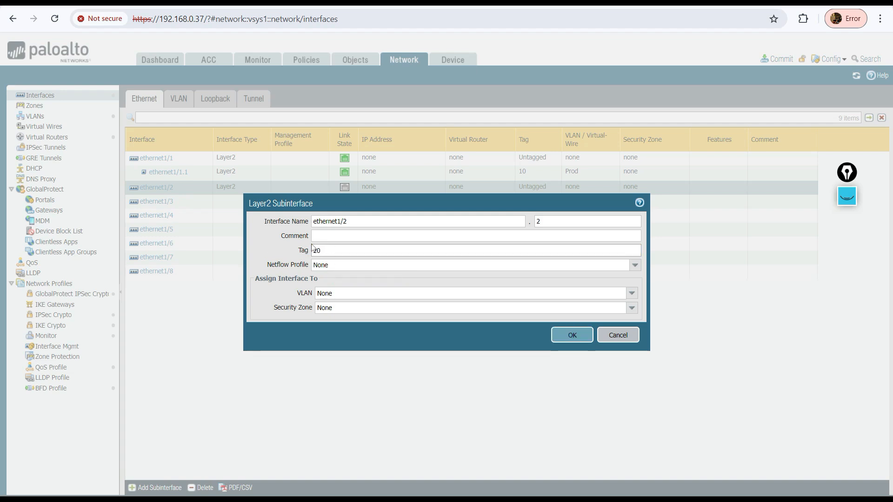
Create a new VLAN named Dev from the subinterface dialog, assign it, and save the subinterface
{"action": "left_click", "coordinate": [631, 293]}
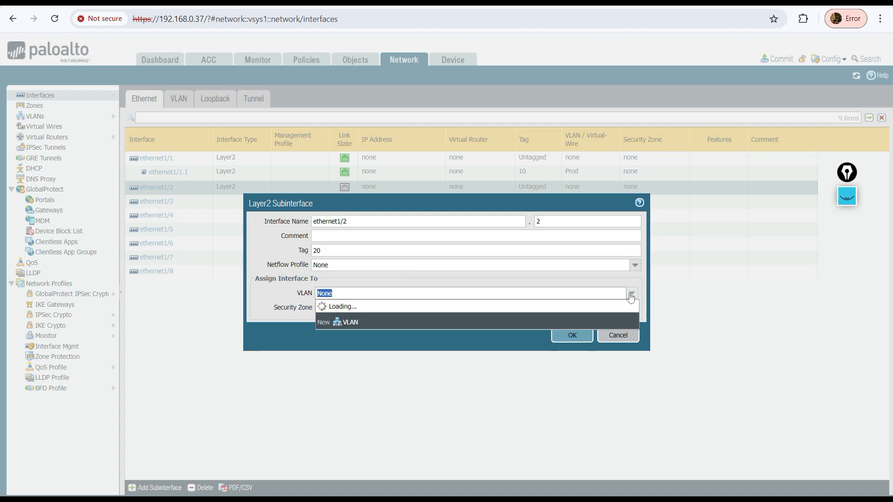
{"action": "left_click", "coordinate": [348, 331]}
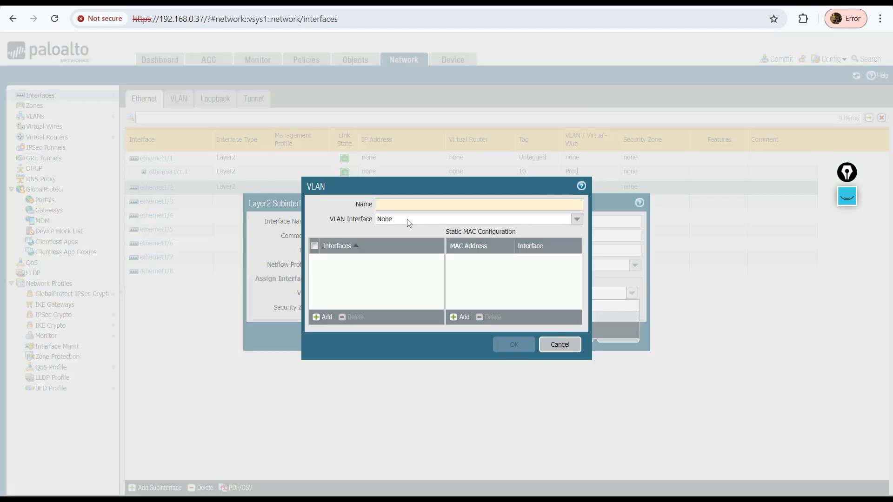
{"action": "type", "text": "Dev"}
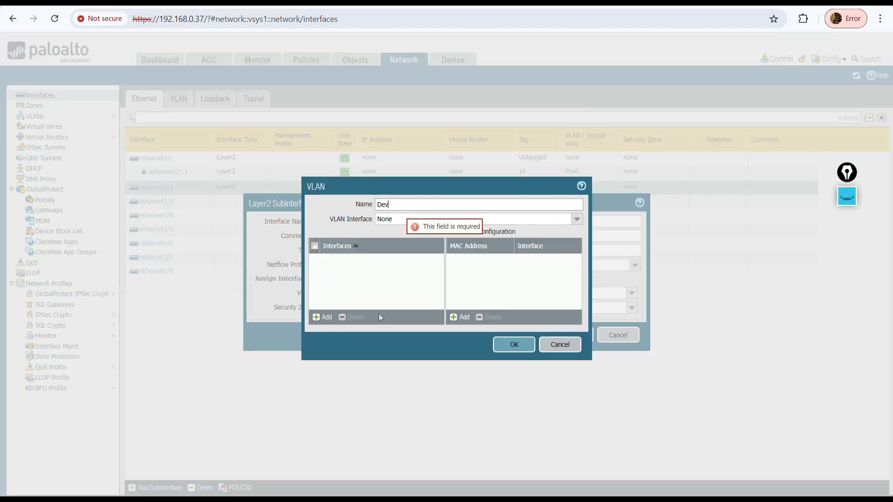
{"action": "left_click", "coordinate": [514, 344]}
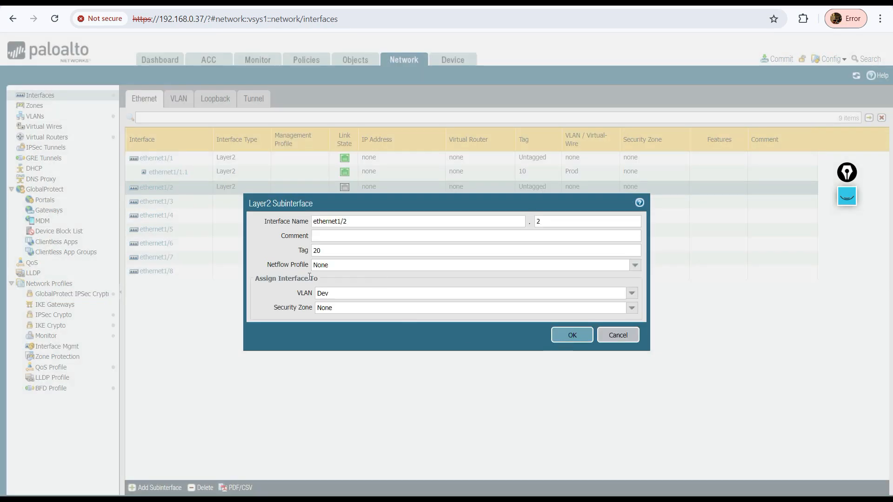
{"action": "left_click", "coordinate": [566, 337]}
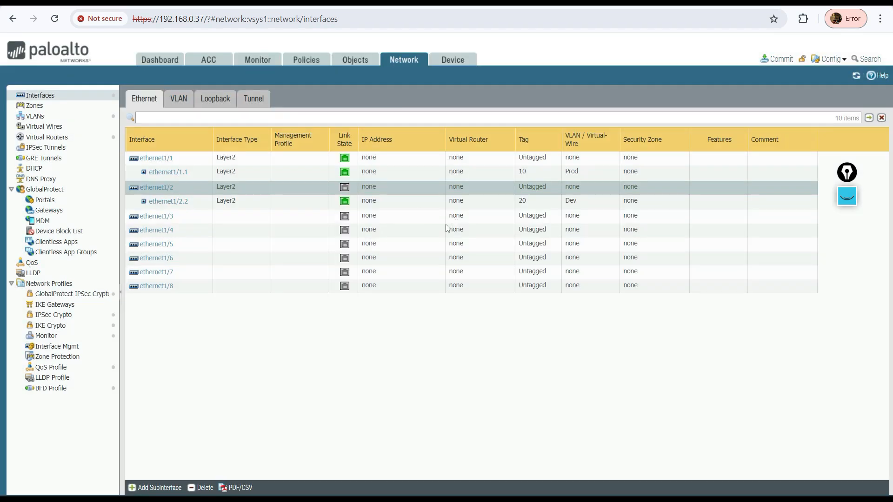
Open the ethernet1/2.2 subinterface settings to review its tag and VLAN
{"action": "left_click", "coordinate": [535, 204]}
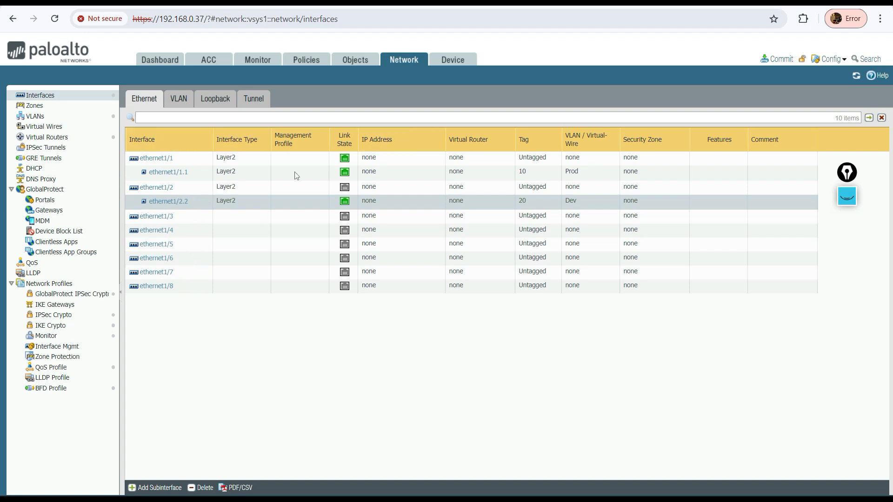
{"action": "left_click", "coordinate": [167, 202]}
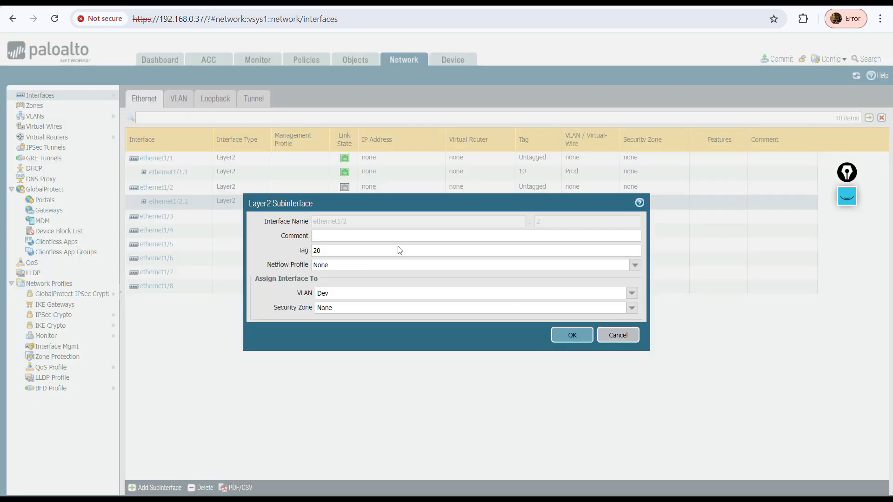
{"action": "left_click", "coordinate": [618, 335]}
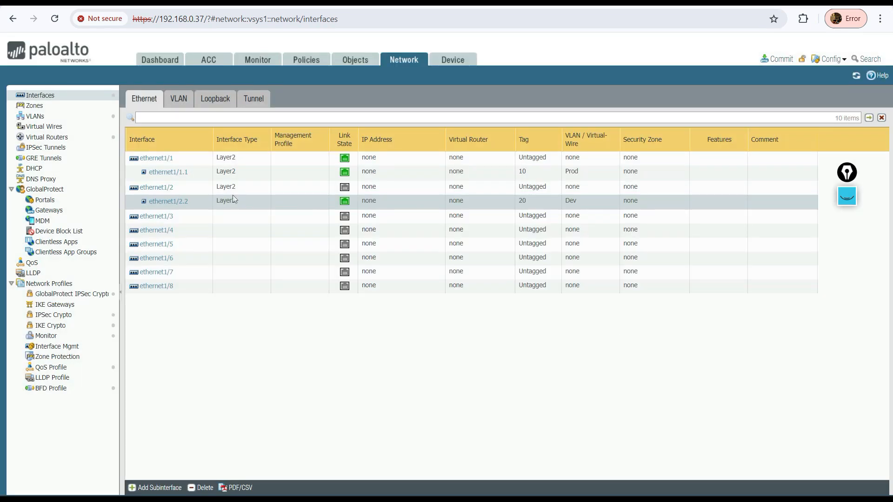
{"action": "left_click", "coordinate": [166, 201]}
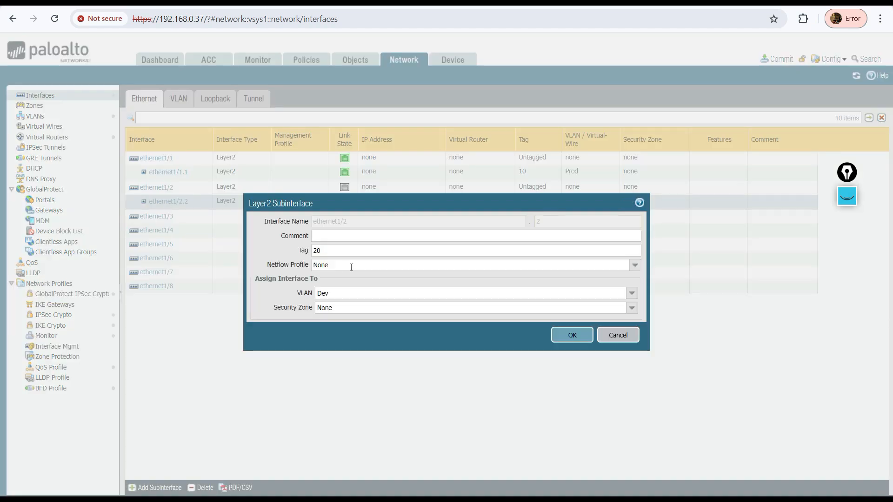
{"action": "left_click", "coordinate": [852, 188]}
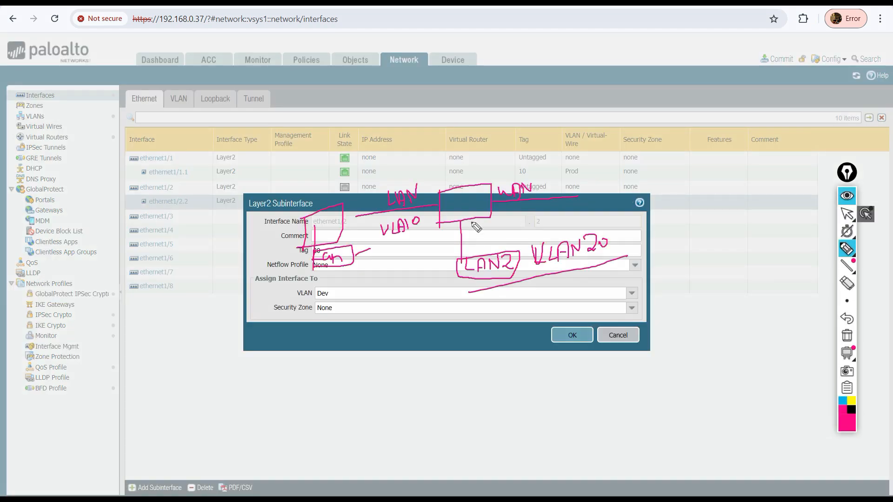
{"action": "mouse_move", "coordinate": [391, 243]}
{"action": "left_mouse_down"}
{"action": "mouse_move", "coordinate": [419, 237]}
{"action": "mouse_move", "coordinate": [413, 246]}
{"action": "mouse_move", "coordinate": [419, 243]}
{"action": "left_mouse_up"}
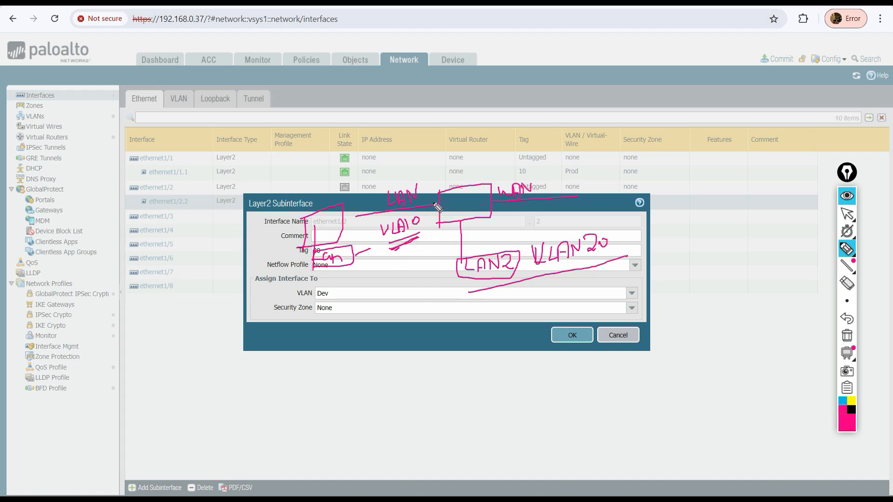
{"action": "left_click_drag", "start_coordinate": [434, 195], "coordinate": [441, 188]}
{"action": "mouse_move", "coordinate": [534, 267]}
{"action": "left_mouse_down"}
{"action": "mouse_move", "coordinate": [534, 240]}
{"action": "mouse_move", "coordinate": [605, 223]}
{"action": "mouse_move", "coordinate": [607, 264]}
{"action": "left_mouse_up"}
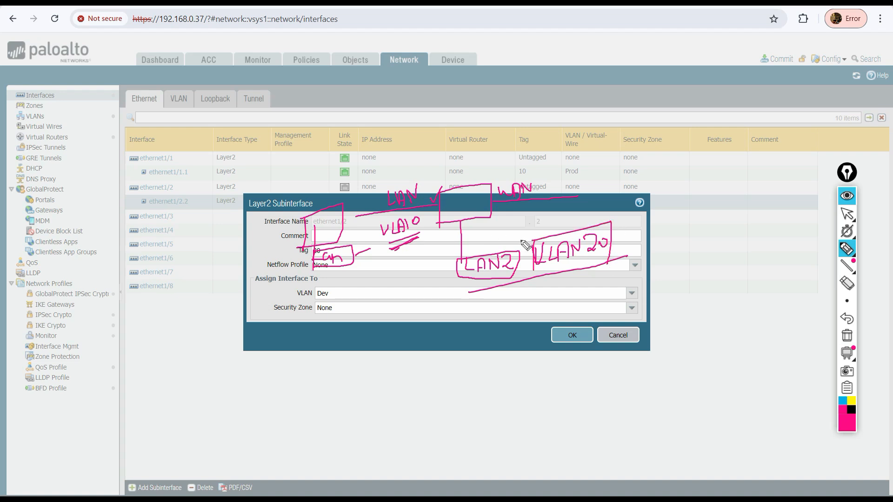
Close the ethernet1/2.2 subinterface dialog without saving changes
{"action": "mouse_move", "coordinate": [473, 252]}
{"action": "left_mouse_down"}
{"action": "mouse_move", "coordinate": [472, 226]}
{"action": "mouse_move", "coordinate": [480, 231]}
{"action": "left_mouse_up"}
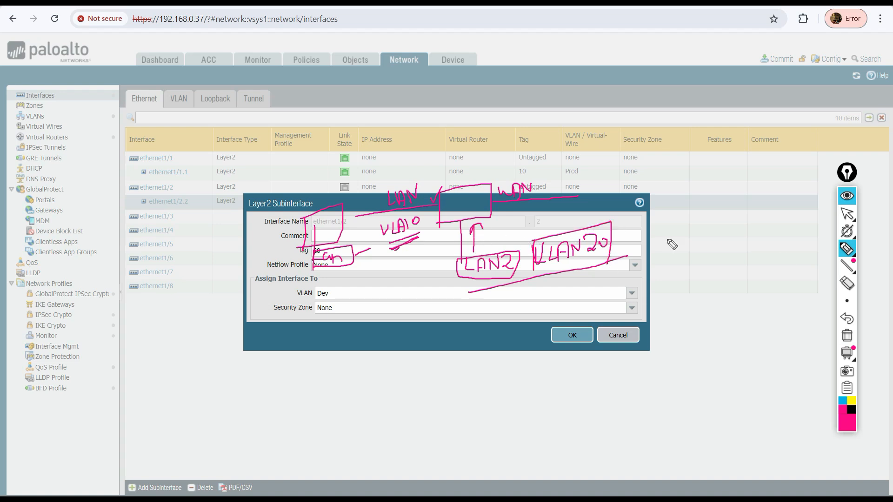
{"action": "left_click", "coordinate": [848, 204]}
{"action": "left_click", "coordinate": [621, 344]}
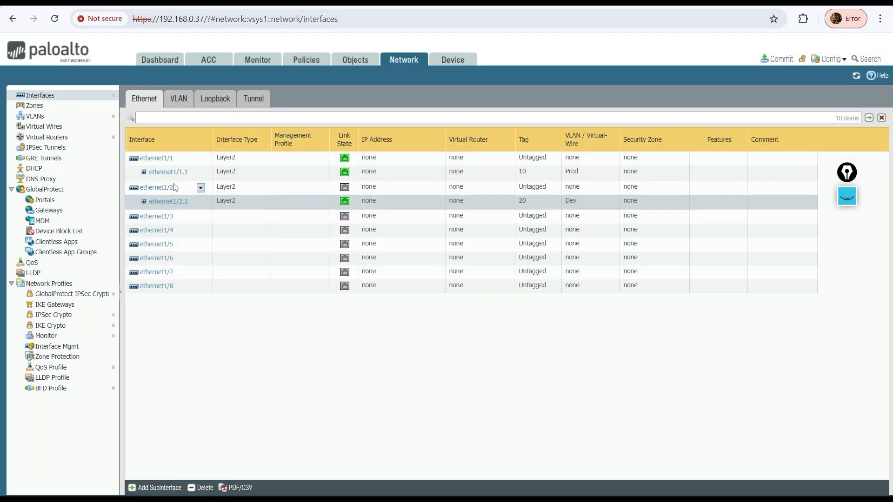
{"action": "left_click", "coordinate": [853, 168]}
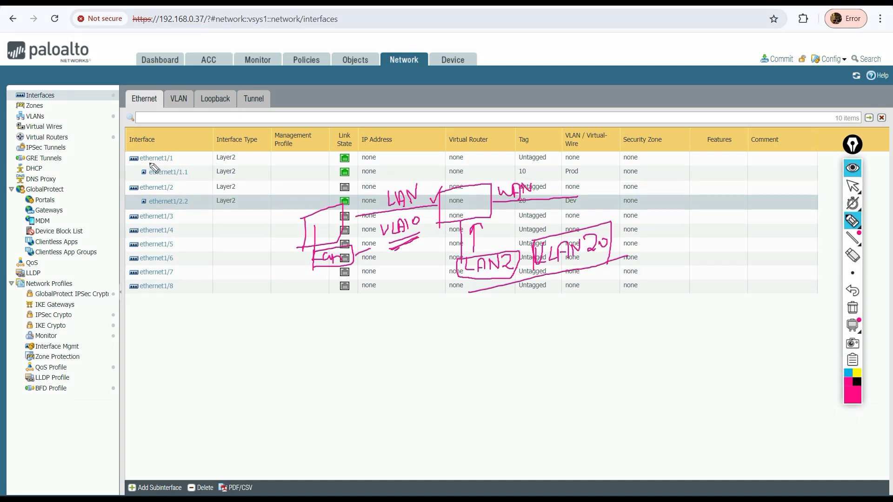
{"action": "mouse_move", "coordinate": [141, 162]}
{"action": "left_mouse_down"}
{"action": "mouse_move", "coordinate": [180, 163]}
{"action": "mouse_move", "coordinate": [164, 178]}
{"action": "mouse_move", "coordinate": [203, 178]}
{"action": "left_mouse_up"}
{"action": "left_click_drag", "start_coordinate": [150, 205], "coordinate": [205, 205]}
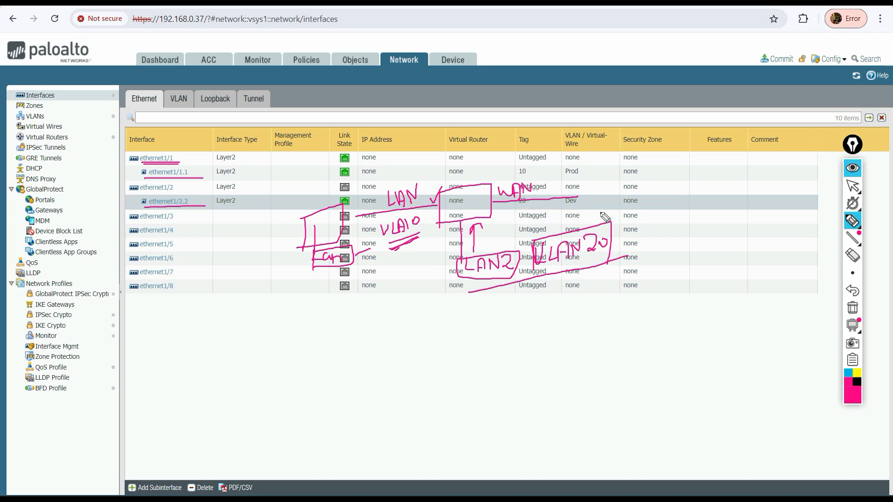
{"action": "left_click", "coordinate": [852, 308]}
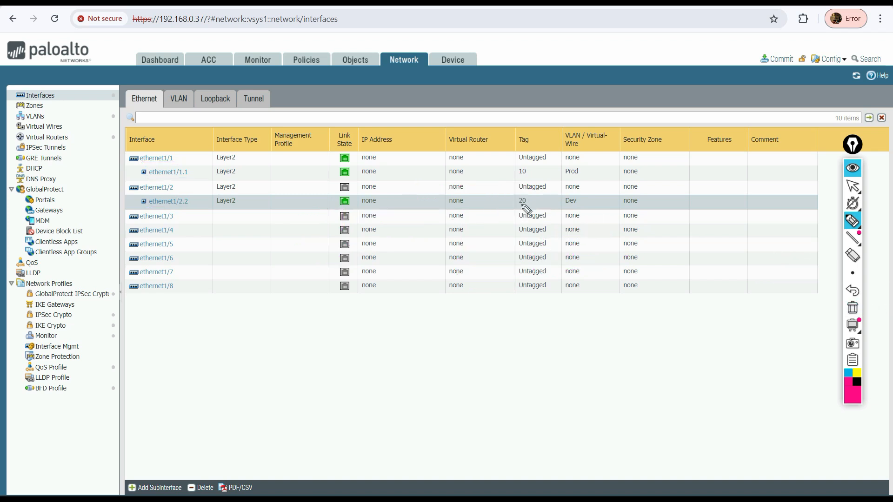
{"action": "mouse_move", "coordinate": [515, 204]}
{"action": "left_mouse_down"}
{"action": "mouse_move", "coordinate": [540, 175]}
{"action": "mouse_move", "coordinate": [549, 203]}
{"action": "left_mouse_up"}
{"action": "left_click", "coordinate": [852, 169]}
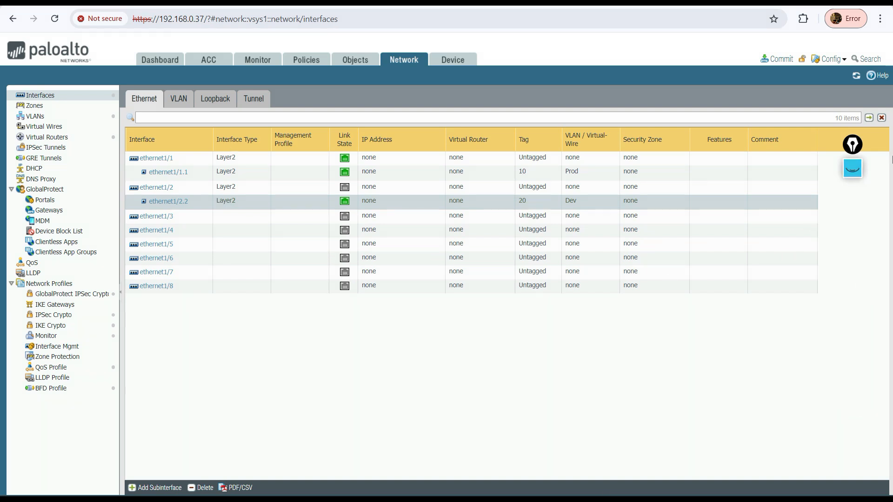
{"action": "left_click", "coordinate": [853, 168]}
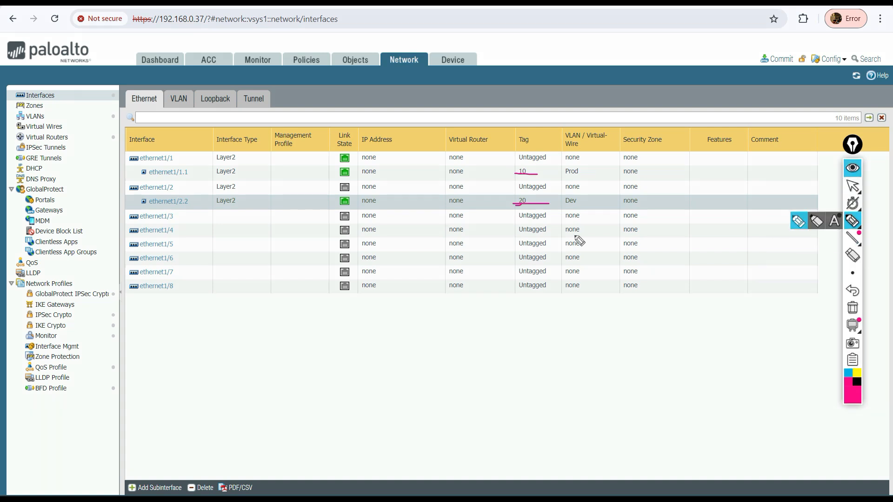
{"action": "left_click", "coordinate": [852, 307]}
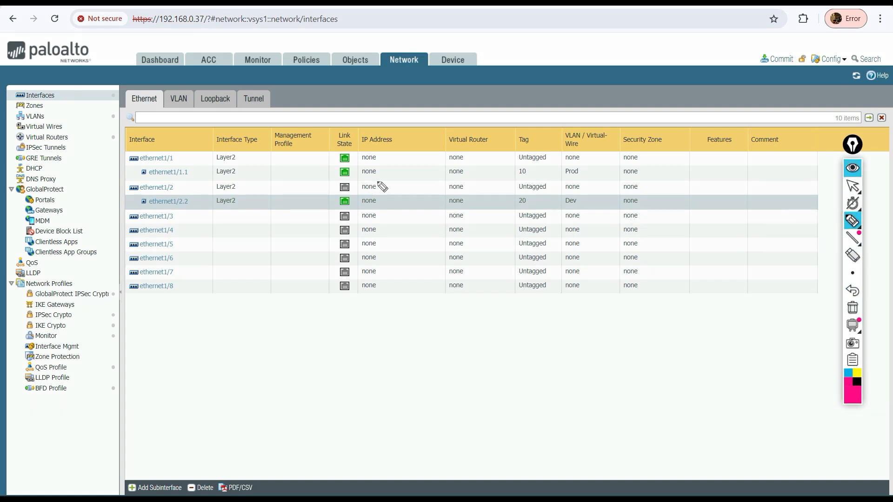
{"action": "mouse_move", "coordinate": [384, 166]}
{"action": "left_mouse_down"}
{"action": "mouse_move", "coordinate": [464, 167]}
{"action": "mouse_move", "coordinate": [463, 205]}
{"action": "mouse_move", "coordinate": [380, 211]}
{"action": "left_mouse_up"}
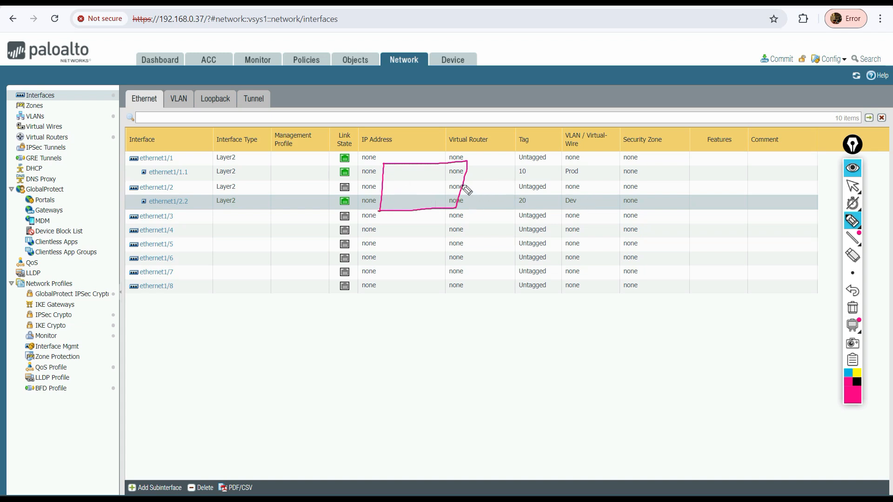
{"action": "left_click_drag", "start_coordinate": [464, 185], "coordinate": [539, 184]}
{"action": "left_click_drag", "start_coordinate": [409, 209], "coordinate": [407, 270]}
{"action": "left_click_drag", "start_coordinate": [379, 187], "coordinate": [315, 180]}
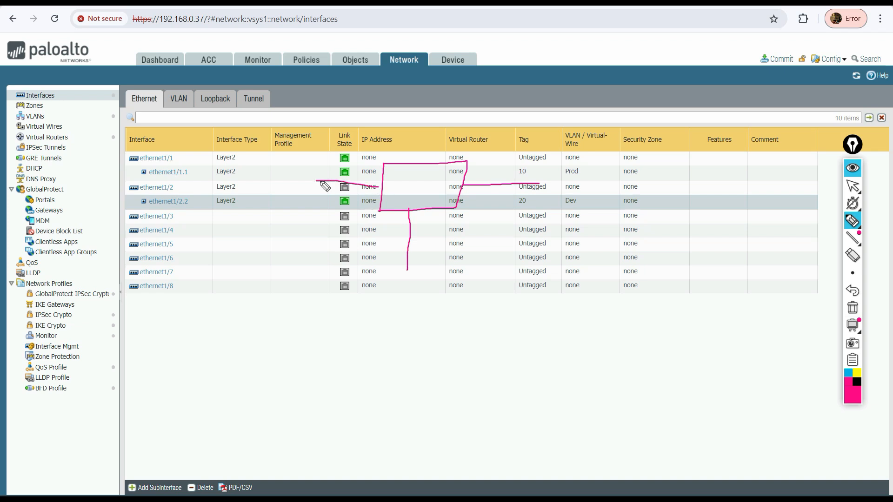
{"action": "mouse_move", "coordinate": [417, 216]}
{"action": "left_mouse_down"}
{"action": "mouse_move", "coordinate": [438, 234]}
{"action": "mouse_move", "coordinate": [453, 218]}
{"action": "left_mouse_up"}
{"action": "mouse_move", "coordinate": [215, 144]}
{"action": "left_mouse_down"}
{"action": "mouse_move", "coordinate": [210, 212]}
{"action": "mouse_move", "coordinate": [263, 186]}
{"action": "mouse_move", "coordinate": [221, 217]}
{"action": "mouse_move", "coordinate": [203, 214]}
{"action": "left_mouse_up"}
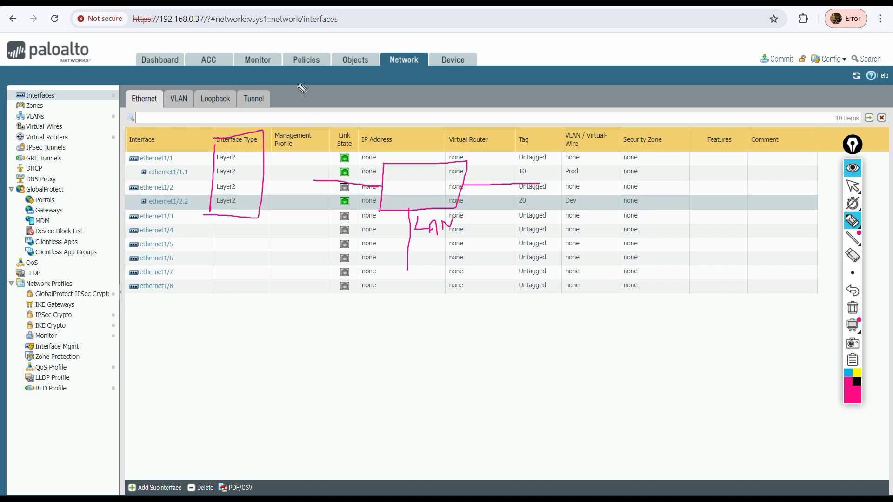
{"action": "mouse_move", "coordinate": [321, 60]}
{"action": "left_mouse_down"}
{"action": "mouse_move", "coordinate": [317, 46]}
{"action": "mouse_move", "coordinate": [285, 55]}
{"action": "mouse_move", "coordinate": [309, 70]}
{"action": "left_mouse_up"}
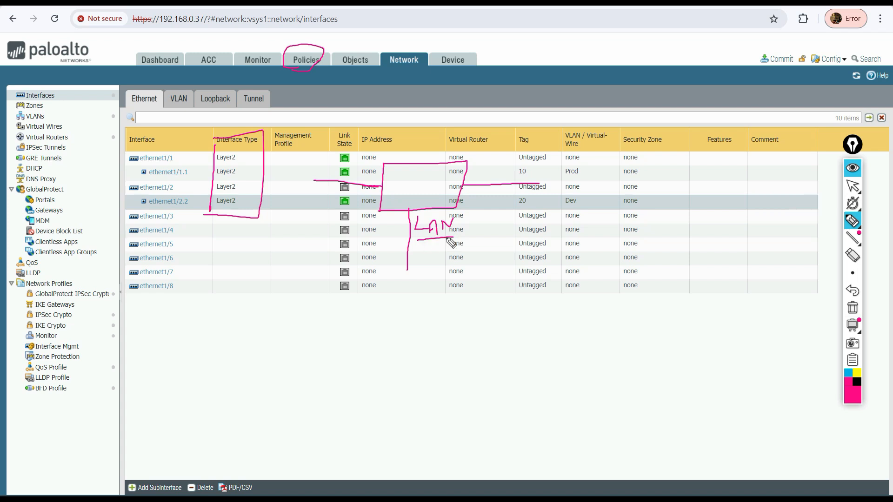
{"action": "mouse_move", "coordinate": [418, 242]}
{"action": "left_mouse_down"}
{"action": "mouse_move", "coordinate": [453, 237]}
{"action": "mouse_move", "coordinate": [448, 257]}
{"action": "mouse_move", "coordinate": [458, 268]}
{"action": "mouse_move", "coordinate": [471, 256]}
{"action": "left_mouse_up"}
{"action": "left_click_drag", "start_coordinate": [481, 172], "coordinate": [487, 181]}
{"action": "left_click", "coordinate": [483, 181]}
{"action": "mouse_move", "coordinate": [490, 171]}
{"action": "left_mouse_down"}
{"action": "mouse_move", "coordinate": [494, 177]}
{"action": "mouse_move", "coordinate": [490, 171]}
{"action": "left_mouse_up"}
{"action": "left_click_drag", "start_coordinate": [350, 171], "coordinate": [352, 179]}
{"action": "left_click_drag", "start_coordinate": [369, 169], "coordinate": [368, 170]}
{"action": "left_click", "coordinate": [851, 307]}
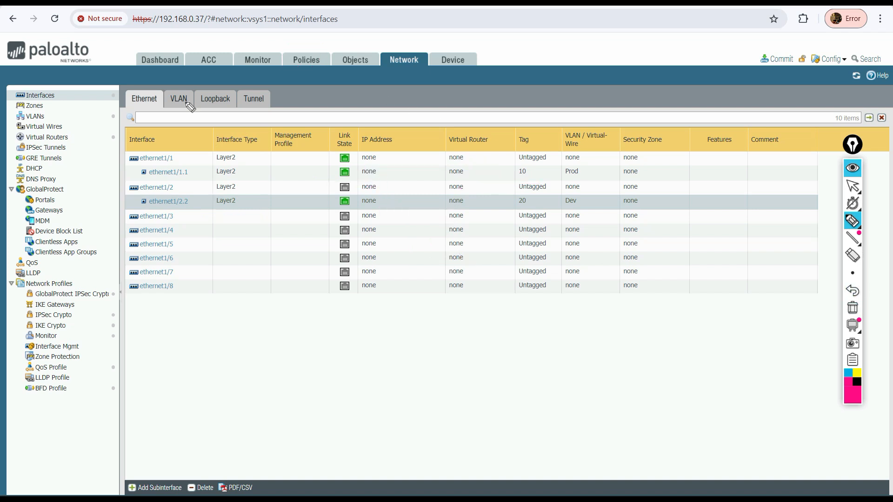
{"action": "left_click", "coordinate": [851, 186]}
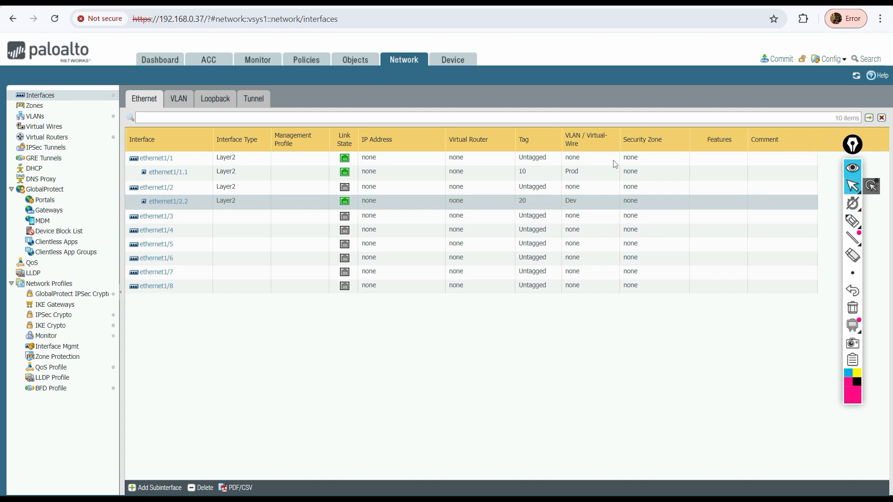
{"action": "left_click", "coordinate": [184, 98]}
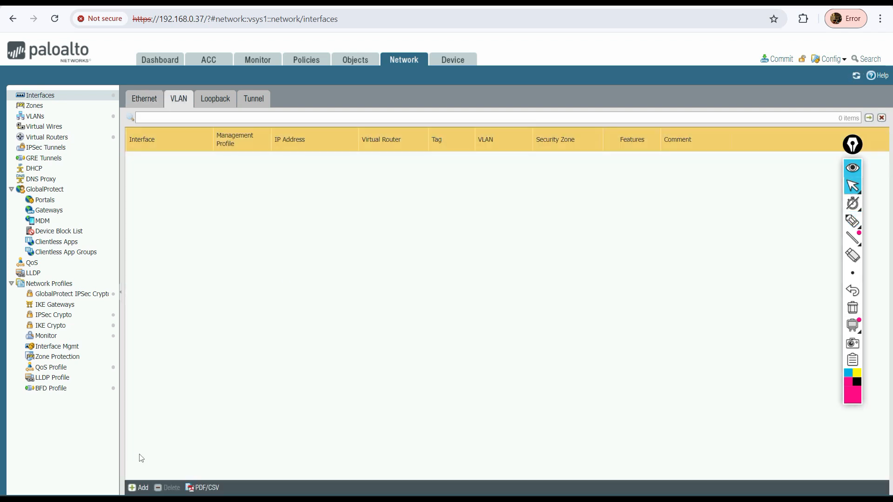
{"action": "left_click", "coordinate": [139, 487]}
{"action": "left_click", "coordinate": [559, 206]}
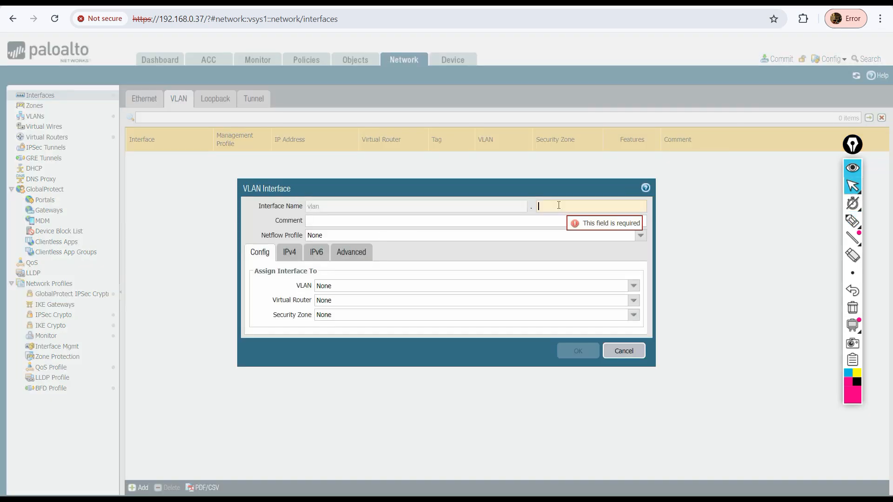
{"action": "type", "text": "10"}
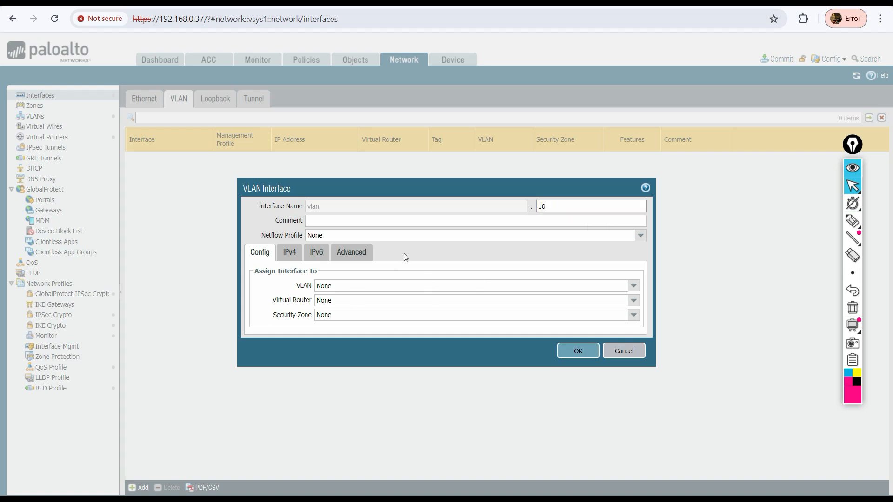
{"action": "left_click", "coordinate": [634, 287]}
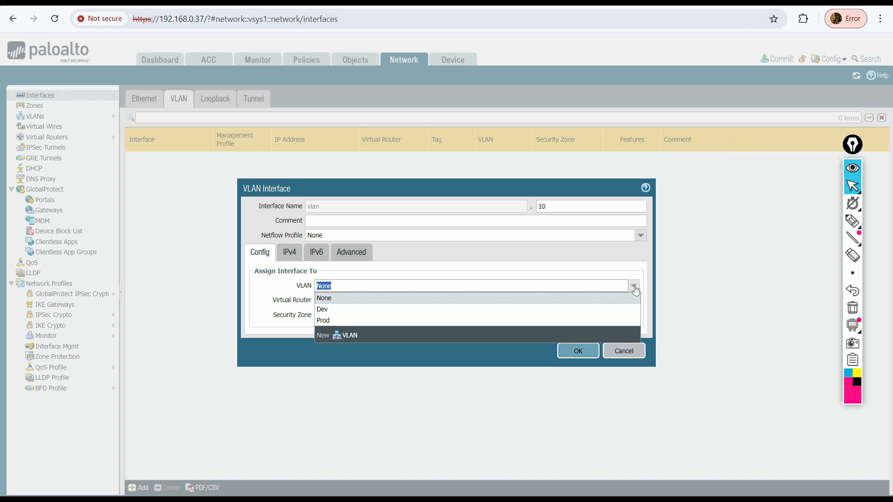
{"action": "left_click", "coordinate": [329, 310]}
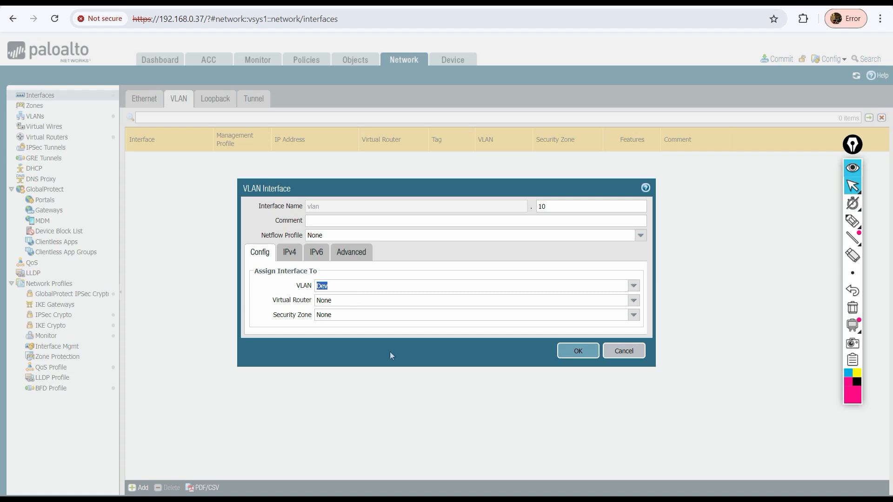
{"action": "left_click", "coordinate": [605, 351]}
Add a VLAN interface numbered 10 and assign it to the Prod VLAN
{"action": "left_click", "coordinate": [35, 116]}
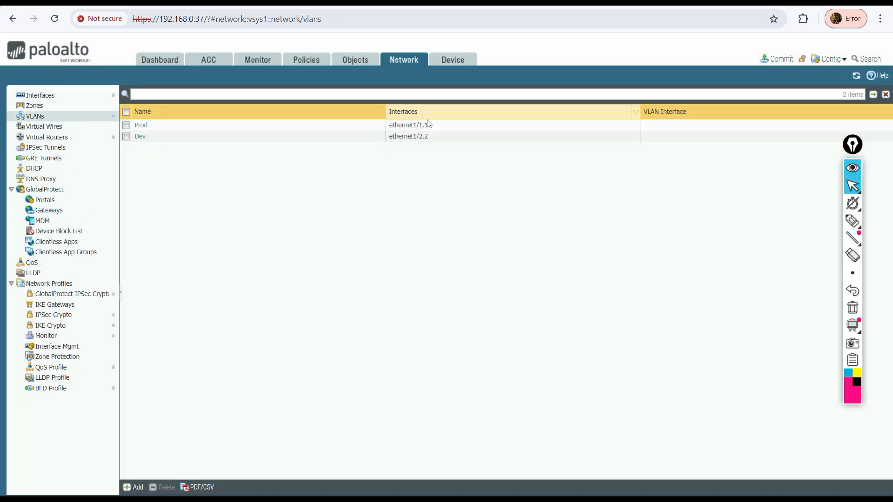
{"action": "left_click", "coordinate": [47, 96]}
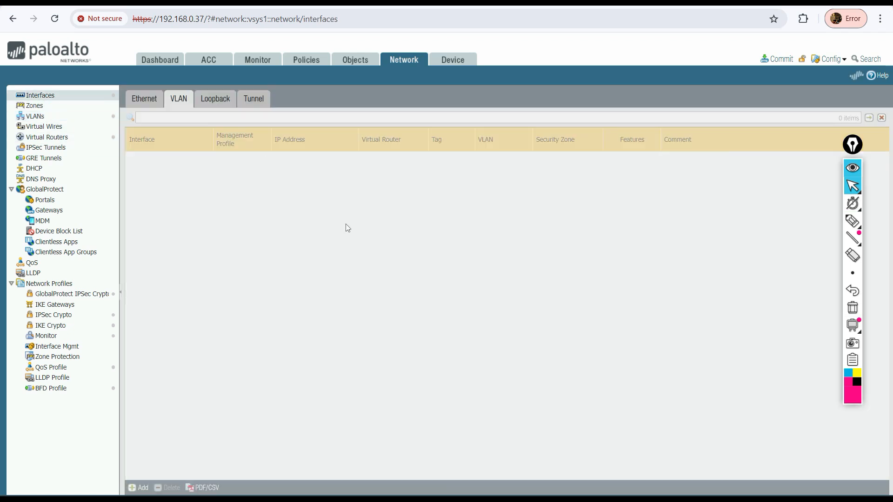
{"action": "left_click", "coordinate": [140, 487]}
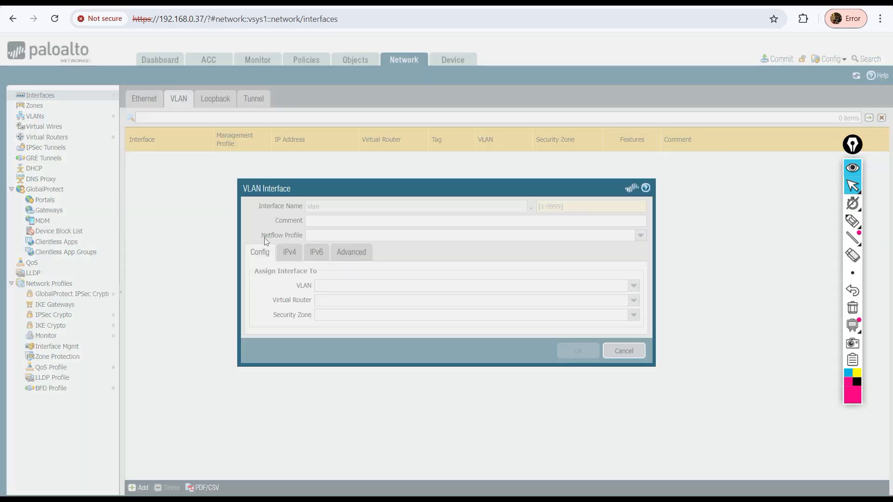
{"action": "left_click", "coordinate": [559, 207]}
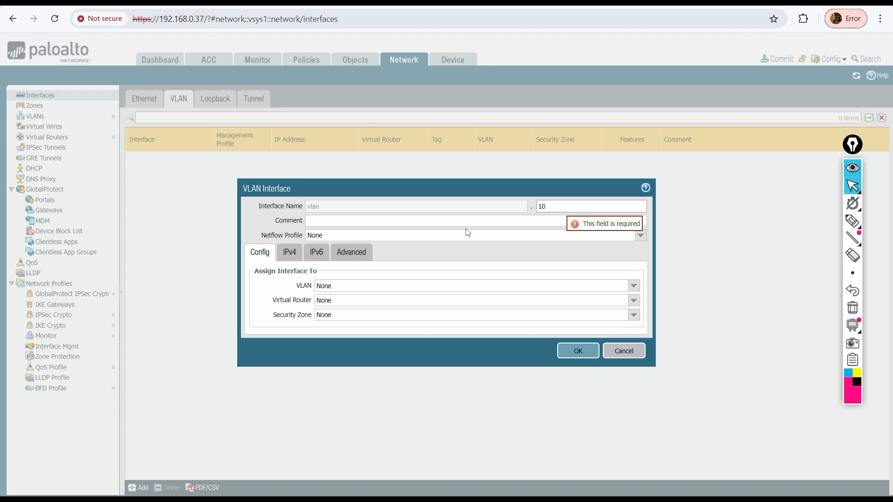
{"action": "left_click", "coordinate": [569, 210]}
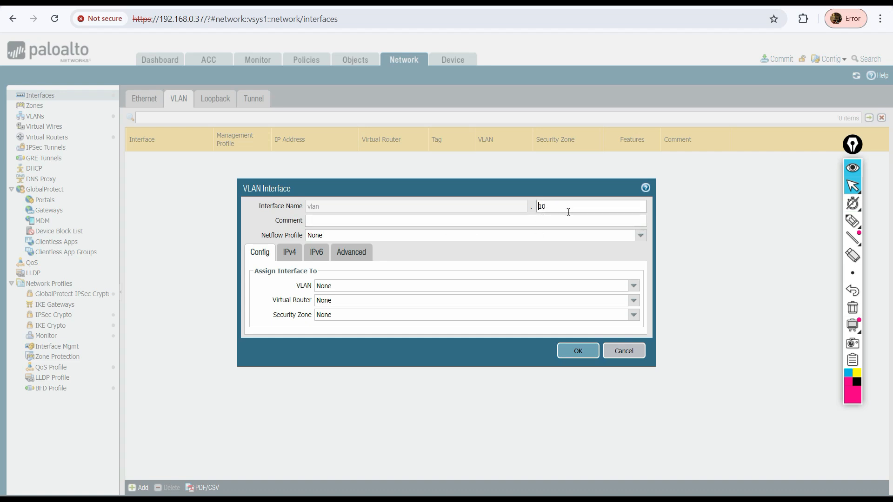
{"action": "double_click", "coordinate": [574, 208]}
{"action": "left_click", "coordinate": [633, 285]}
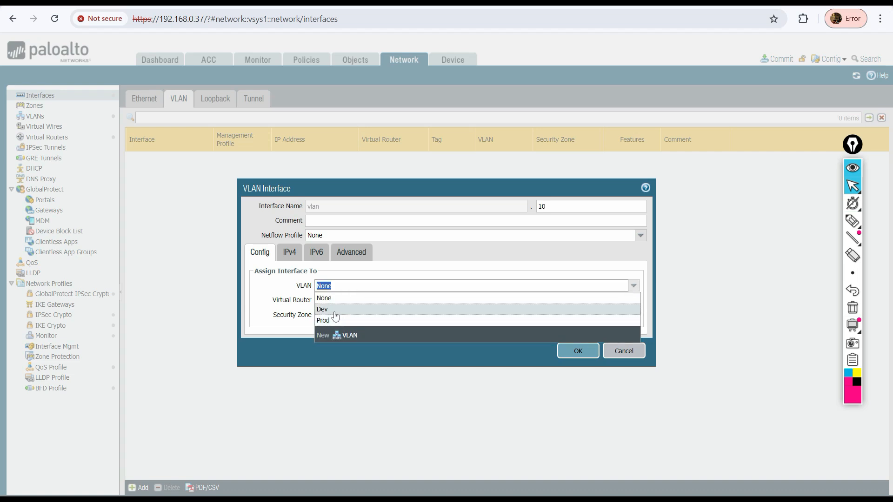
{"action": "left_click", "coordinate": [335, 320]}
Assign the VLAN interface to the default virtual router
{"action": "left_click", "coordinate": [634, 301]}
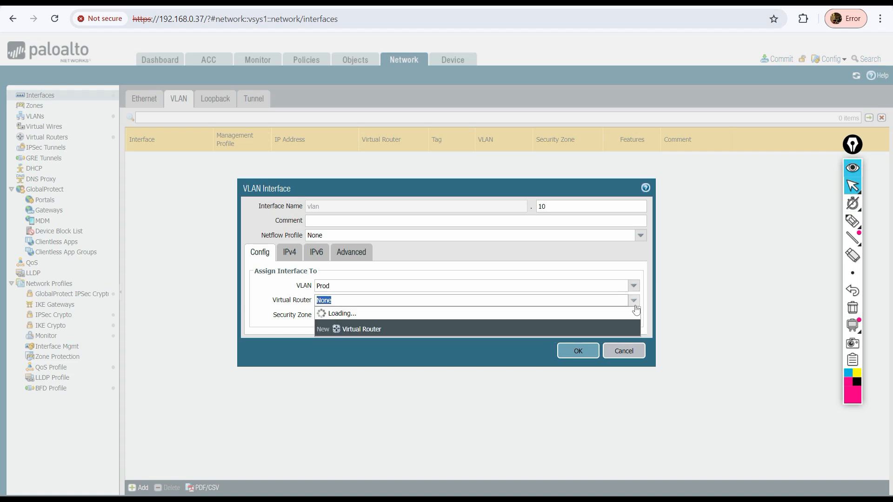
{"action": "left_click", "coordinate": [324, 325]}
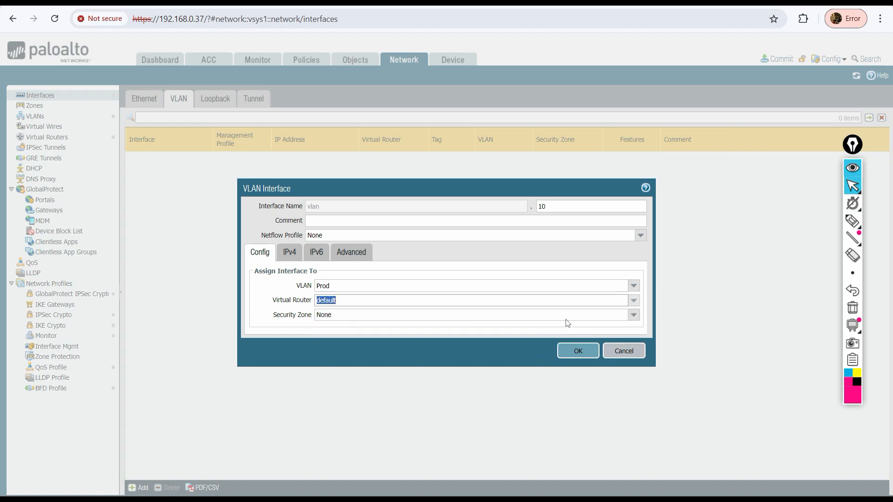
{"action": "left_click", "coordinate": [633, 315]}
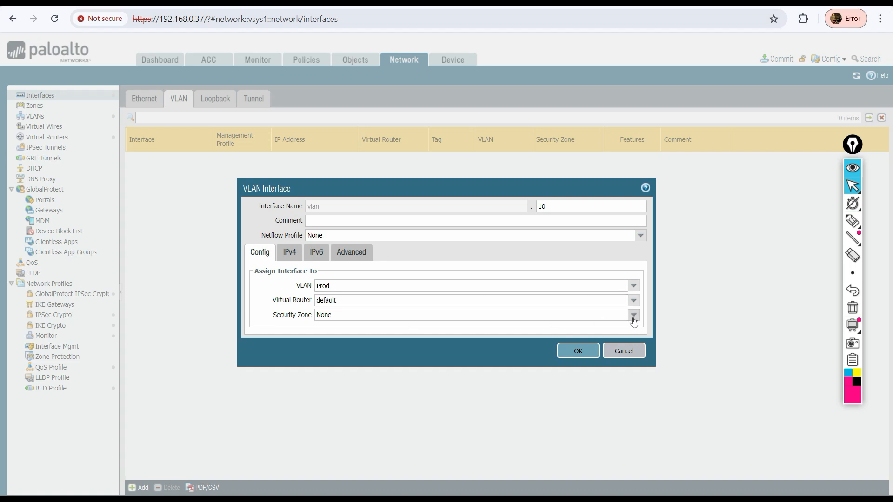
{"action": "left_click", "coordinate": [335, 325]}
Add the static IPv4 address 192.168.2.1/24 to the VLAN interface
{"action": "left_click", "coordinate": [284, 251]}
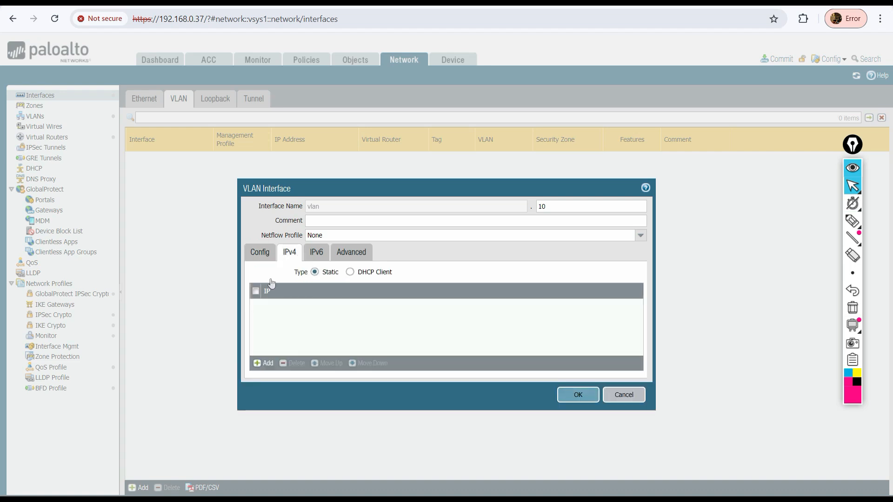
{"action": "left_click", "coordinate": [264, 363]}
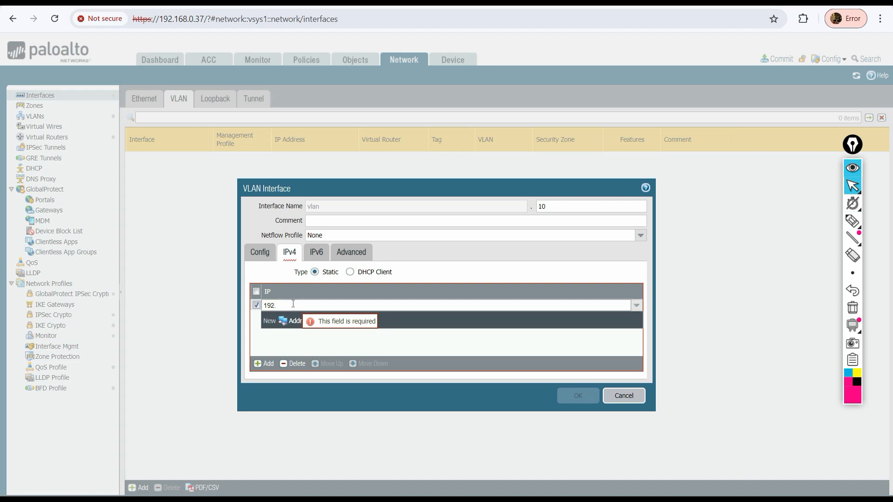
{"action": "type", "text": "168.2.1"}
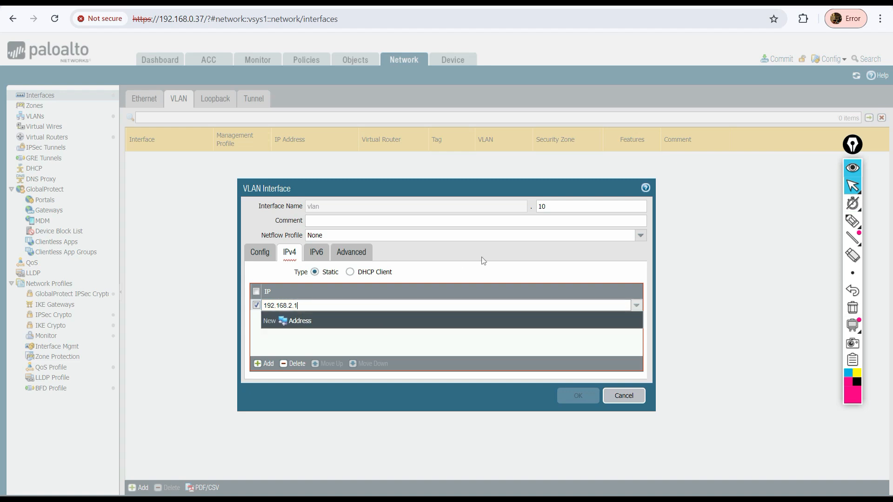
{"action": "type", "text": "/24"}
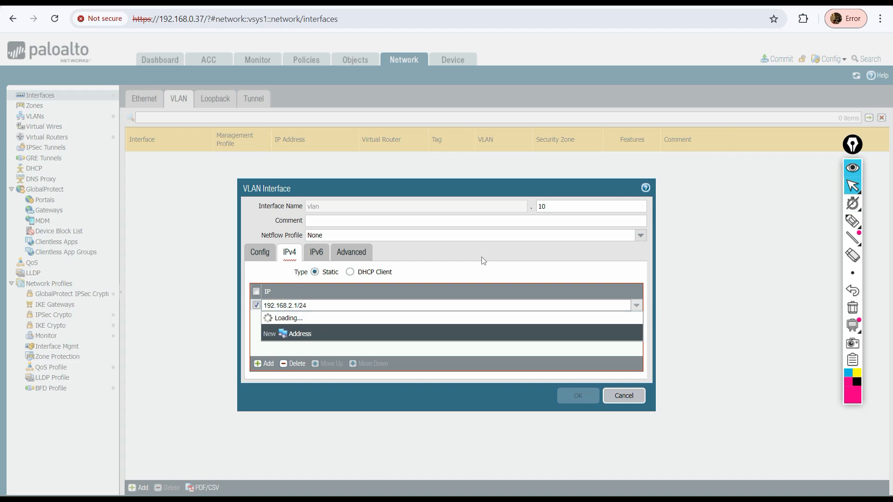
{"action": "left_click", "coordinate": [335, 345]}
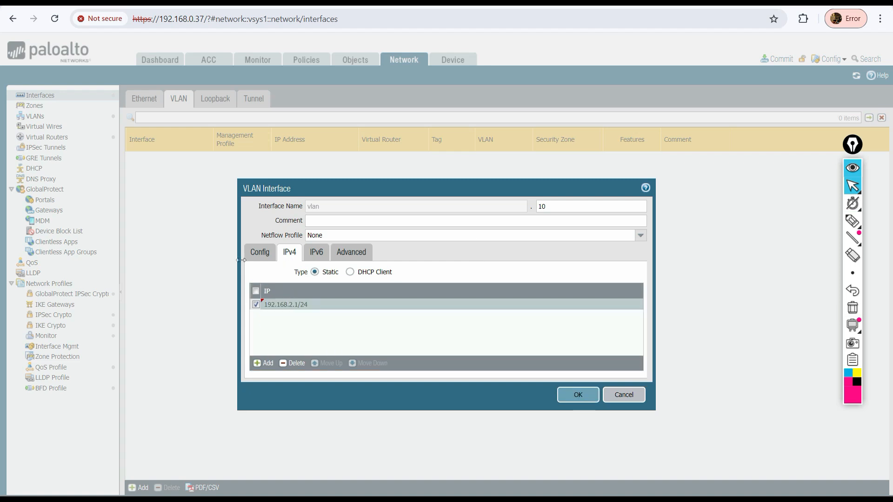
{"action": "left_click", "coordinate": [259, 252]}
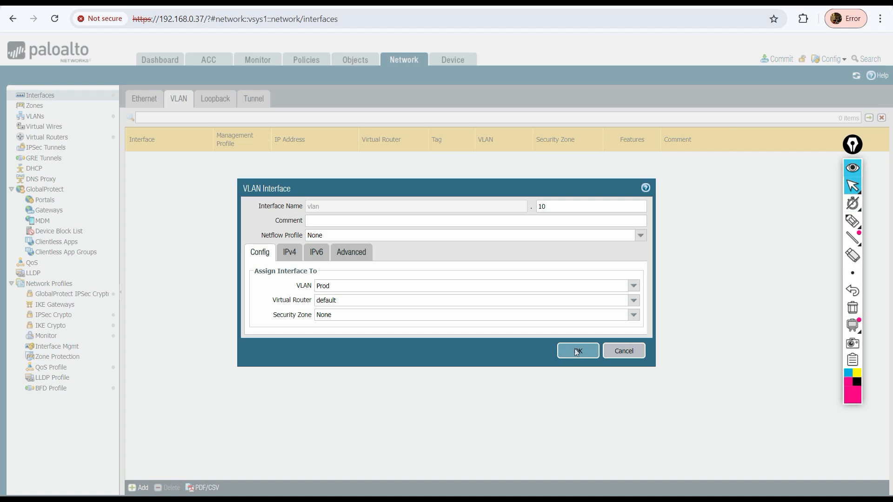
Save the VLAN interface settings and delete the ethernet1/1.1 subinterface
{"action": "left_click", "coordinate": [577, 352]}
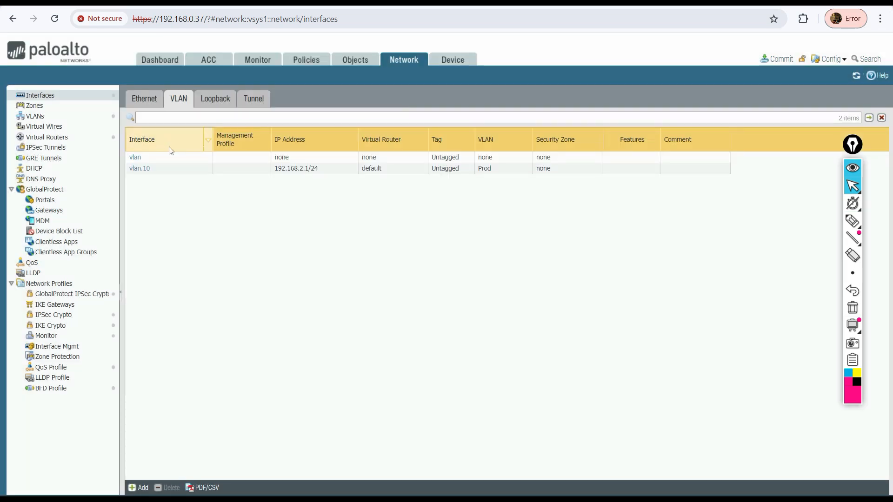
{"action": "left_click", "coordinate": [144, 99]}
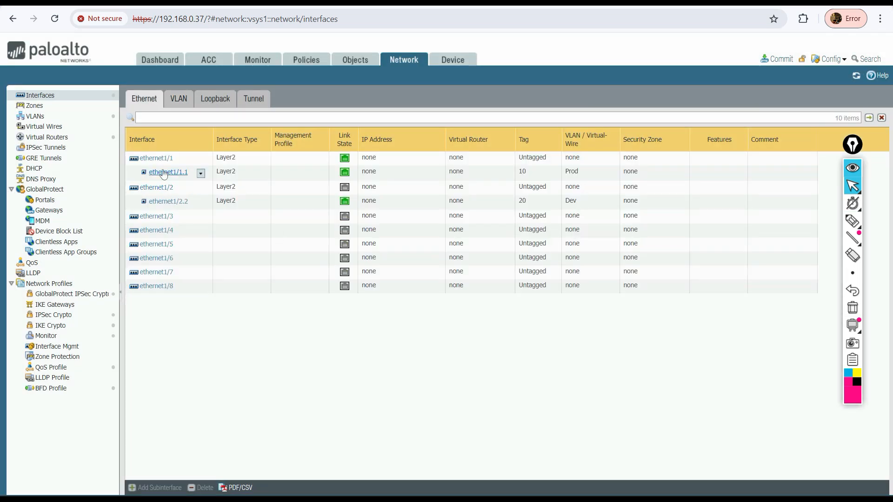
{"action": "left_click", "coordinate": [164, 173]}
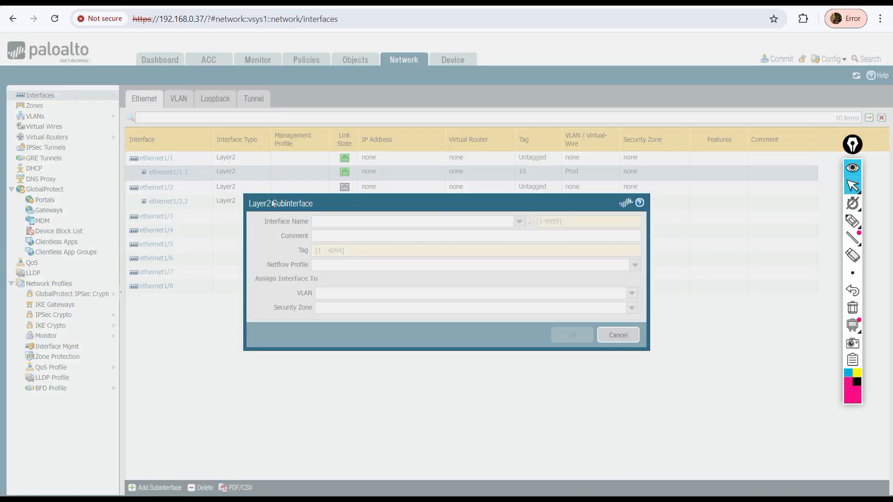
{"action": "left_click", "coordinate": [618, 334]}
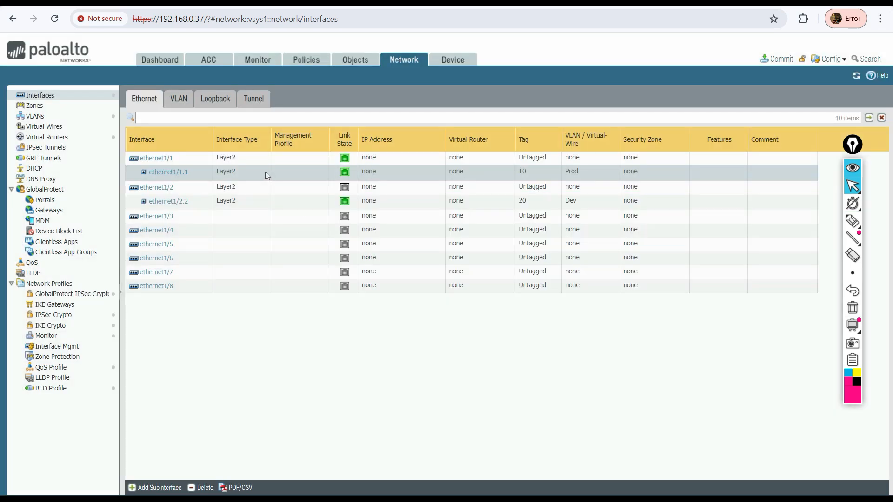
{"action": "left_click", "coordinate": [200, 488]}
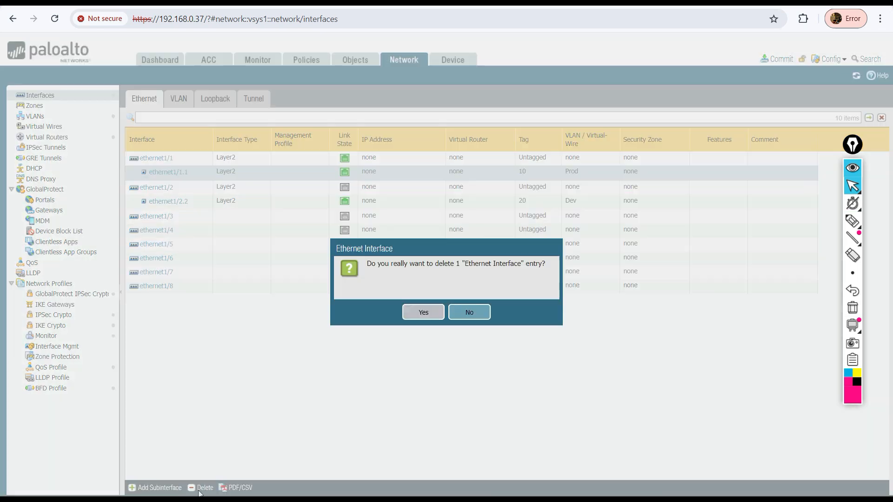
{"action": "left_click", "coordinate": [421, 312]}
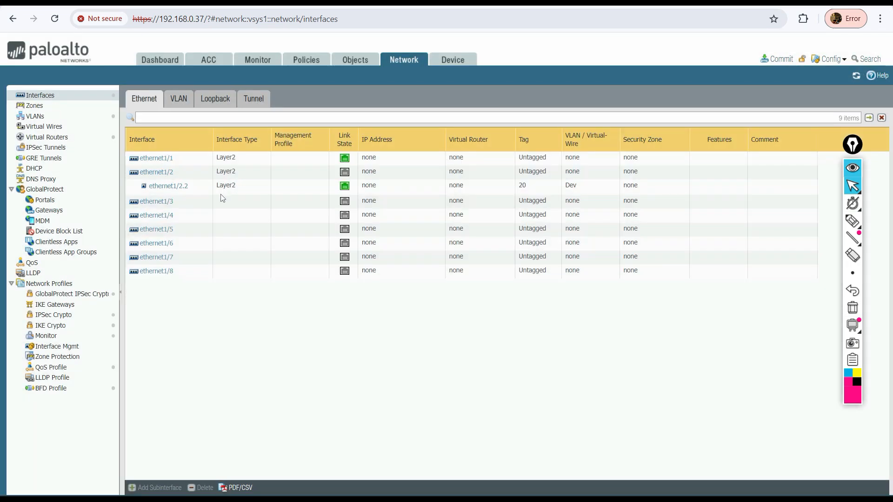
Delete the ethernet1/2.2 subinterface
{"action": "left_click", "coordinate": [243, 186]}
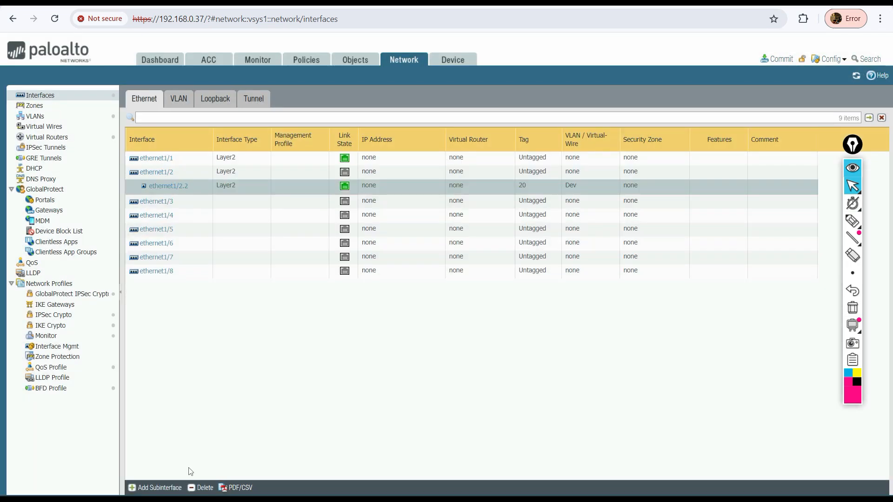
{"action": "left_click", "coordinate": [201, 488]}
{"action": "left_click", "coordinate": [425, 313]}
Review the vlan.10 interface settings and the Prod VLAN's VLAN interface assignment without changing them
{"action": "left_click", "coordinate": [179, 98]}
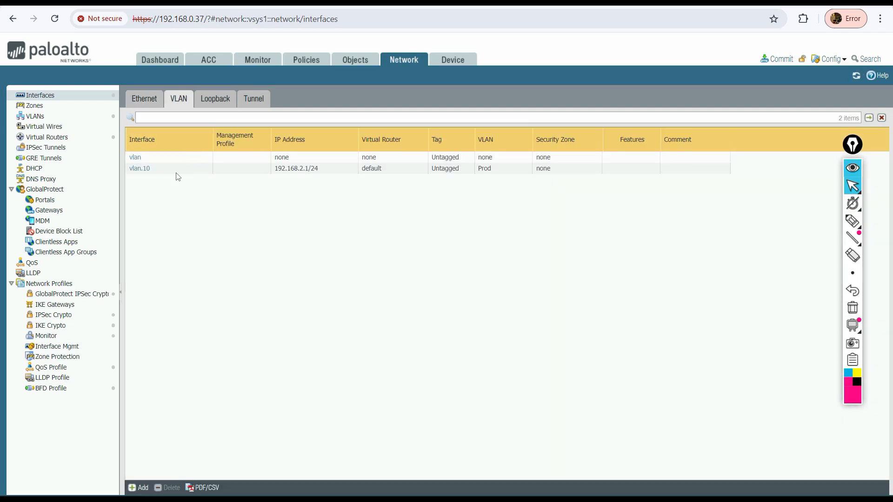
{"action": "left_click", "coordinate": [142, 169]}
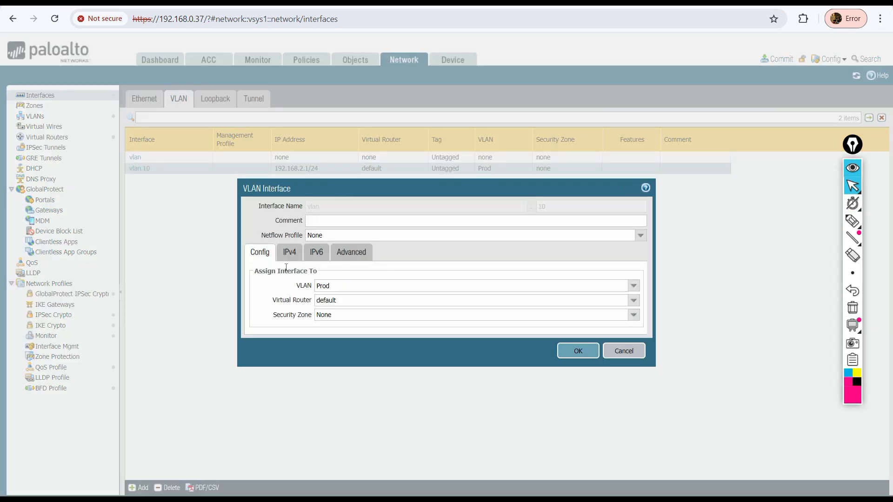
{"action": "left_click", "coordinate": [618, 351]}
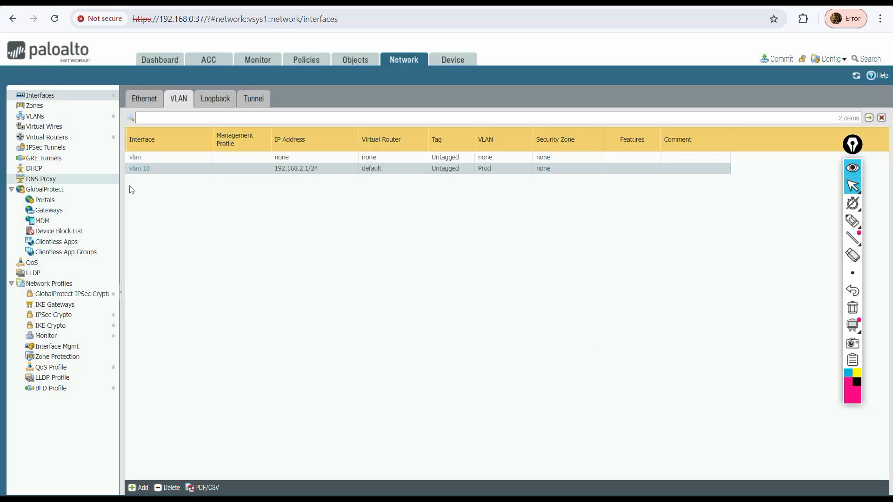
{"action": "left_click", "coordinate": [35, 116]}
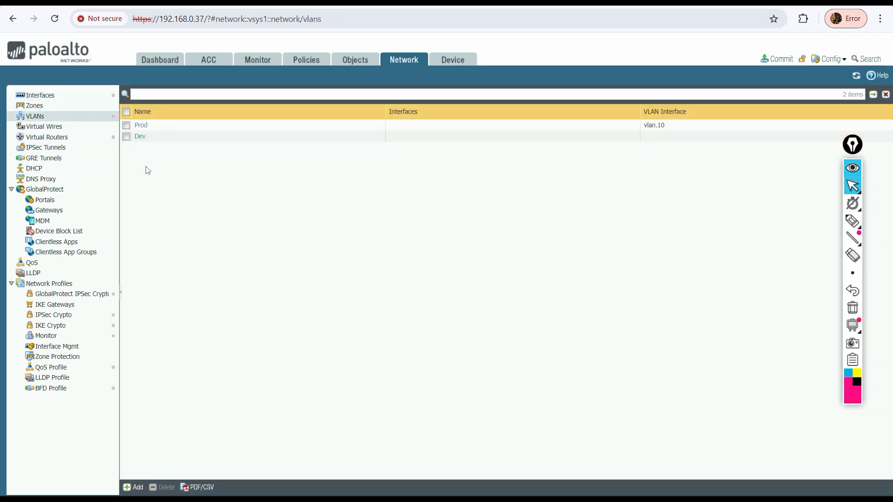
{"action": "double_click", "coordinate": [373, 126]}
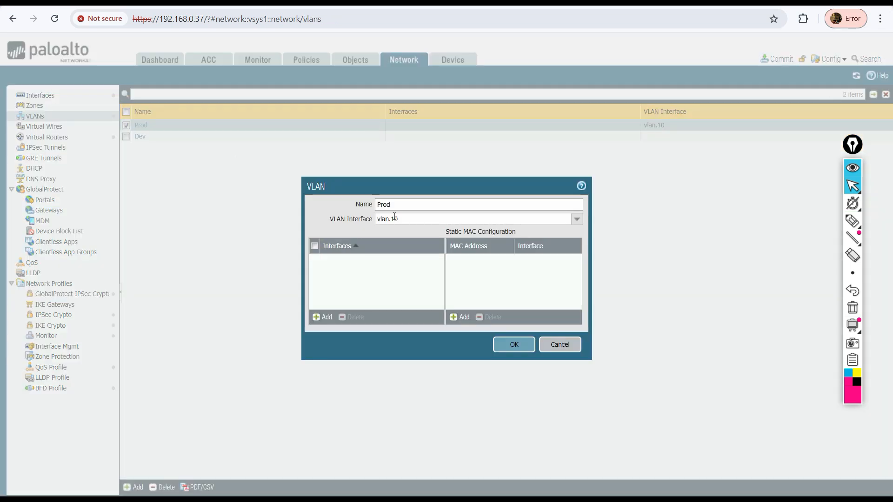
{"action": "left_click", "coordinate": [413, 220]}
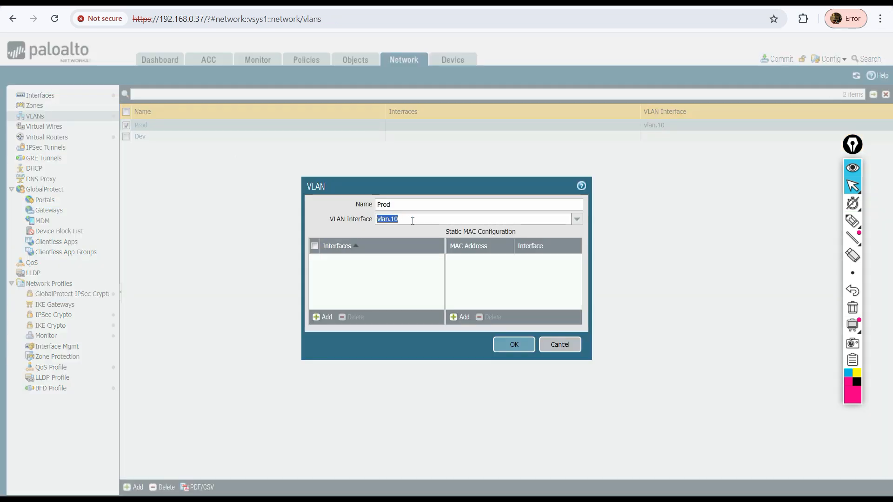
{"action": "left_click", "coordinate": [565, 344]}
Inspect the vlan.10 interface's Config, IPv4 and Advanced tabs without saving changes
{"action": "left_click", "coordinate": [37, 95]}
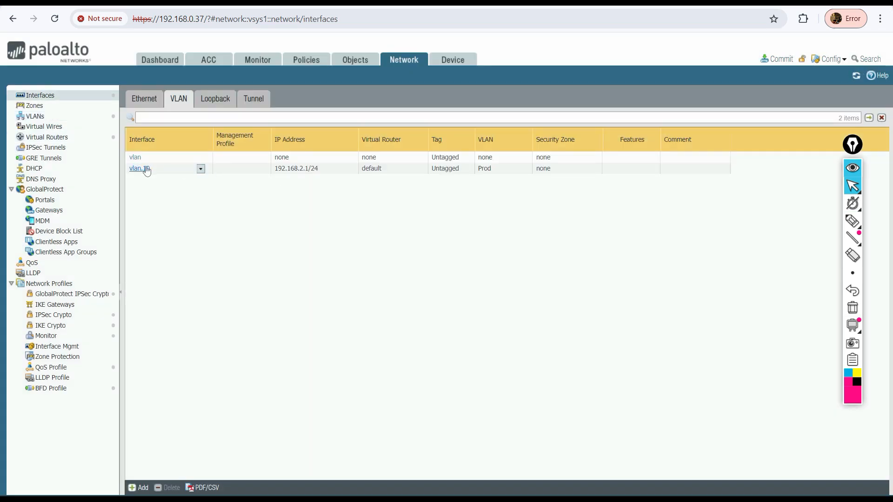
{"action": "left_click", "coordinate": [148, 171]}
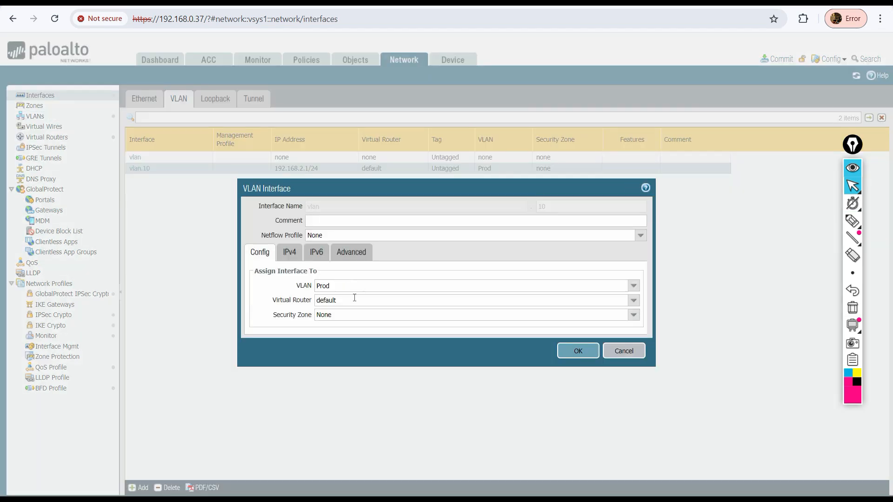
{"action": "left_click", "coordinate": [291, 254]}
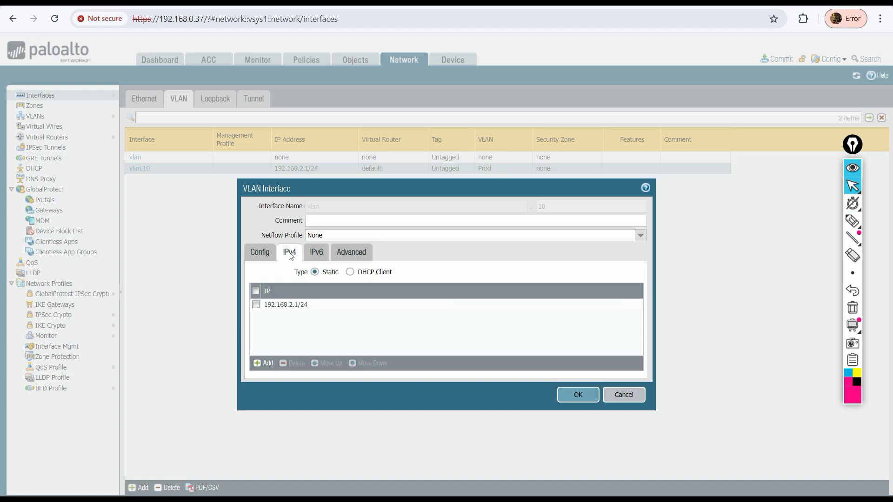
{"action": "left_click", "coordinate": [252, 257]}
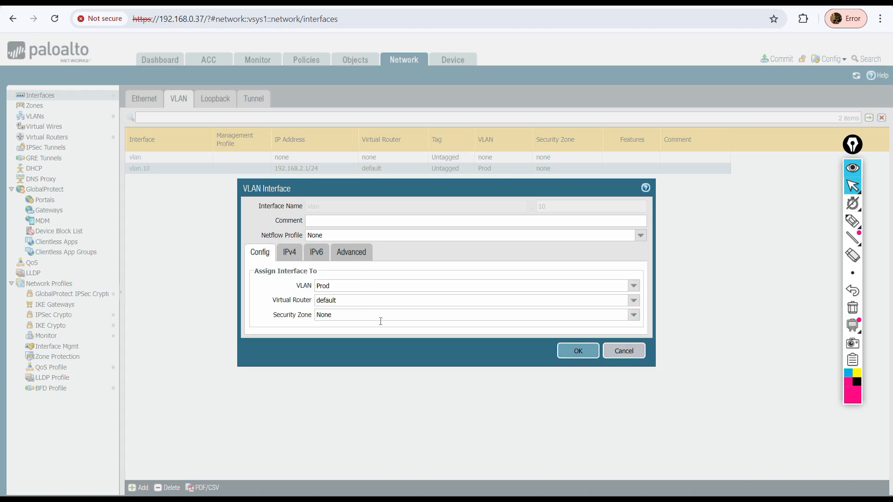
{"action": "left_click", "coordinate": [354, 255]}
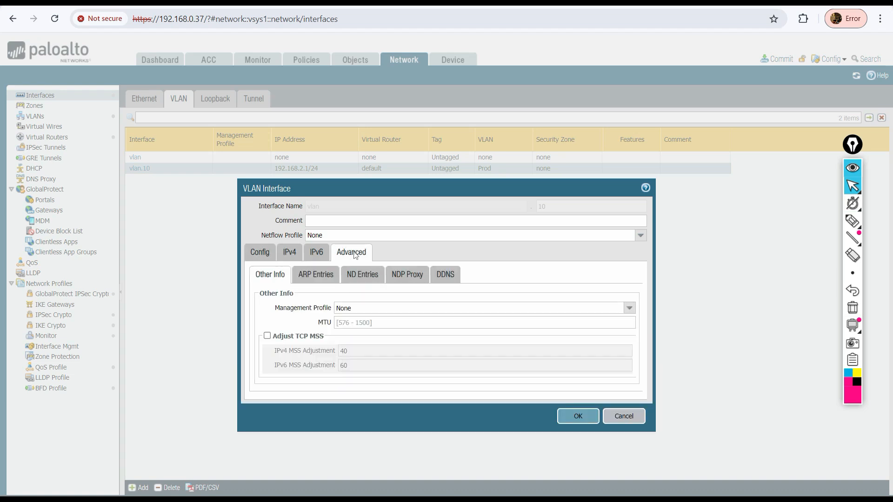
{"action": "left_click", "coordinate": [291, 255]}
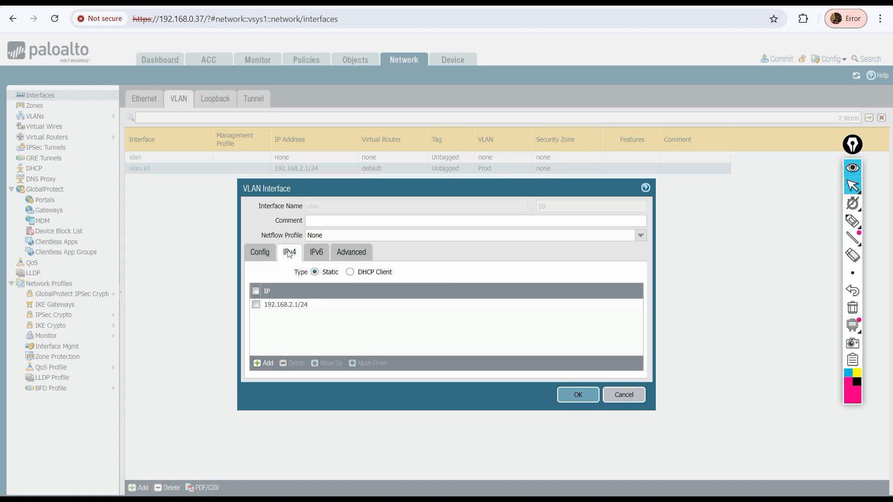
{"action": "left_click", "coordinate": [258, 254]}
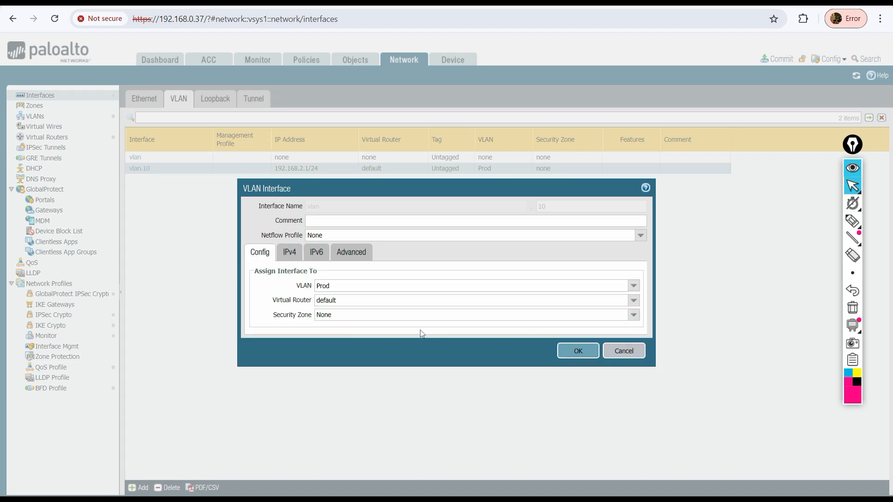
{"action": "left_click", "coordinate": [291, 252]}
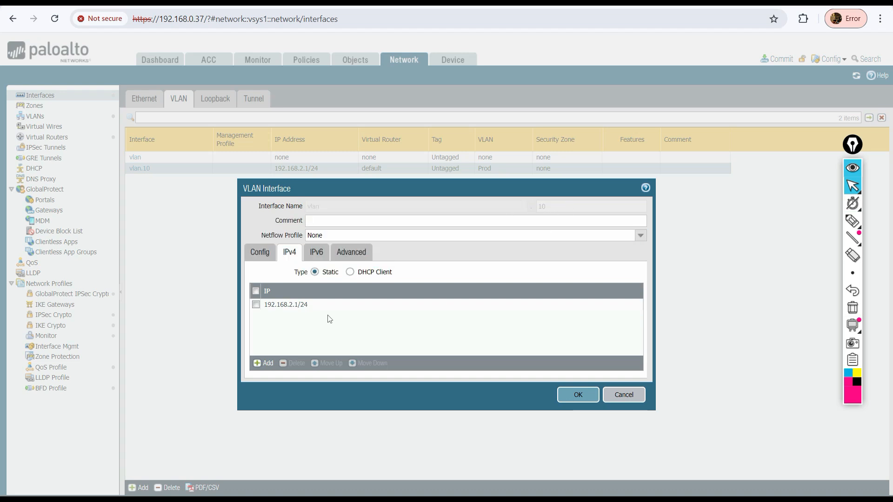
{"action": "left_click", "coordinate": [260, 253]}
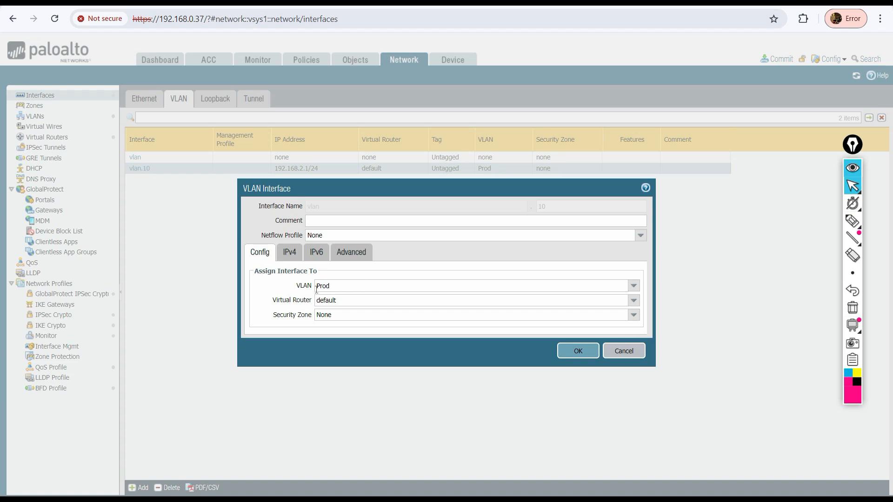
{"action": "left_click", "coordinate": [316, 287]}
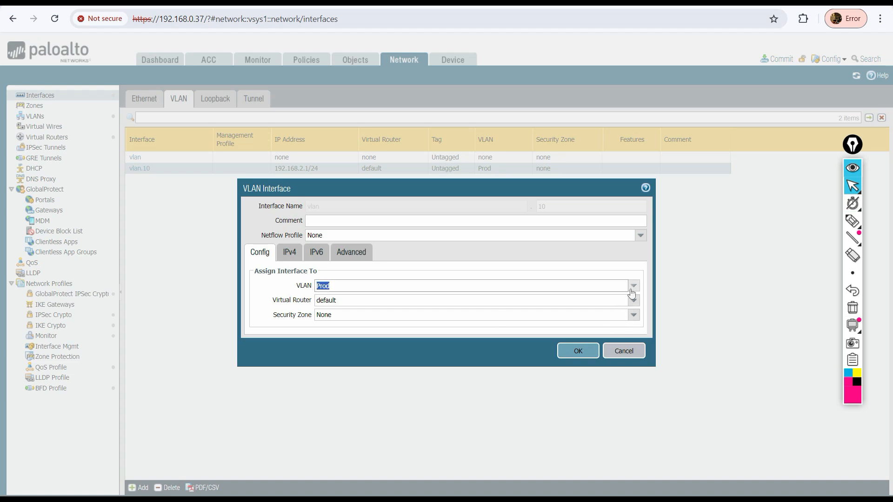
{"action": "left_click", "coordinate": [623, 351]}
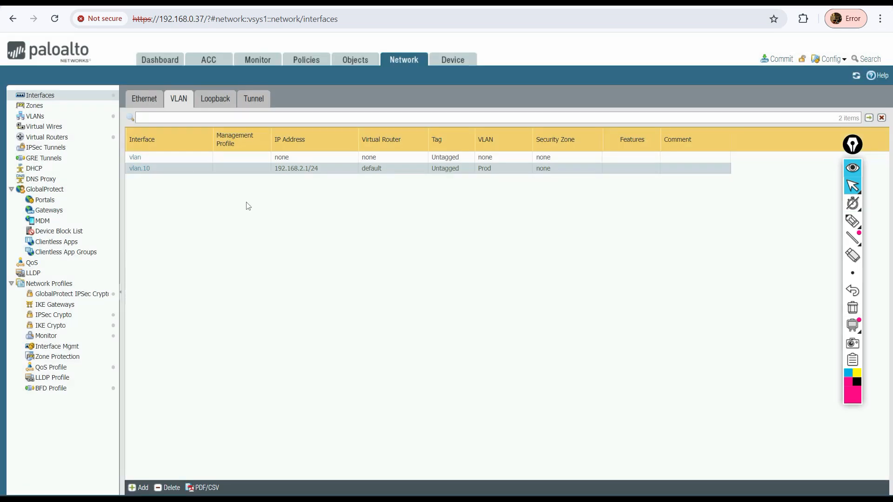
Add ethernet1/1 to the Prod VLAN's interfaces
{"action": "left_click", "coordinate": [37, 116]}
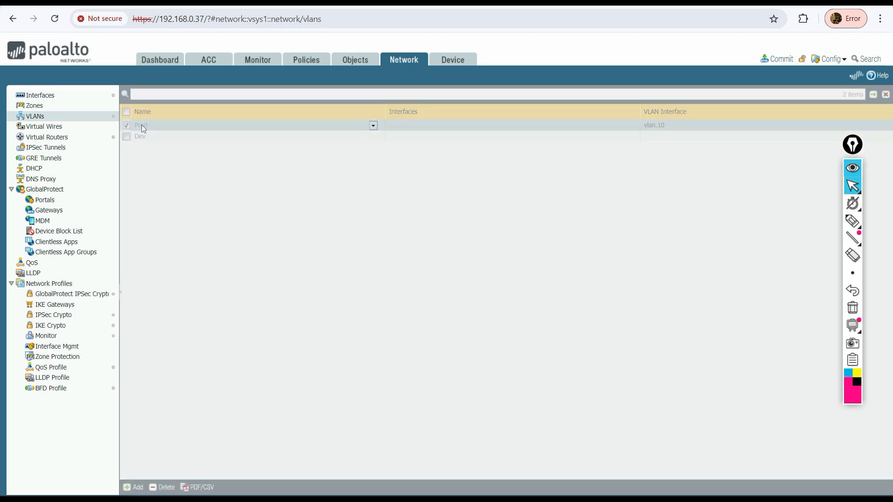
{"action": "left_click", "coordinate": [142, 125]}
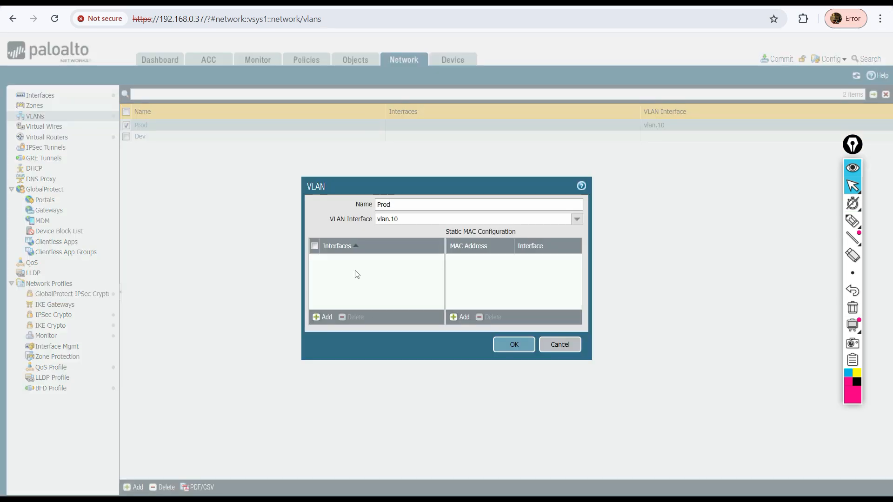
{"action": "left_click", "coordinate": [322, 317]}
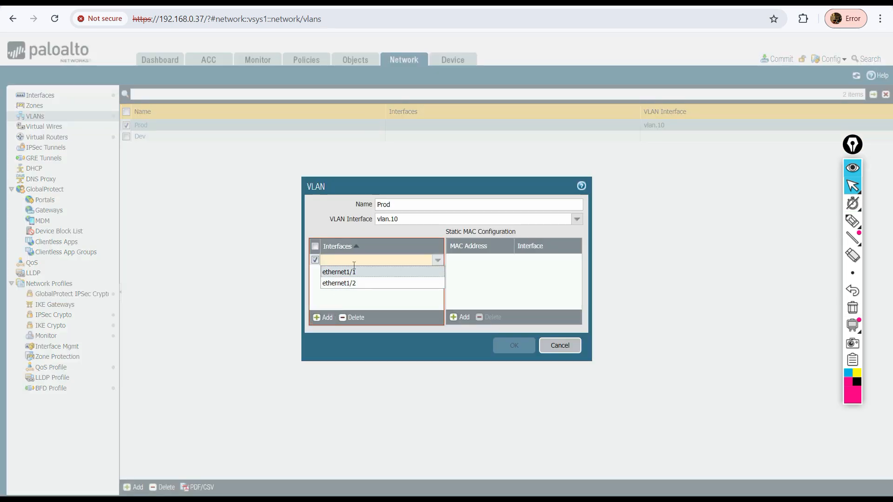
{"action": "left_click", "coordinate": [351, 271]}
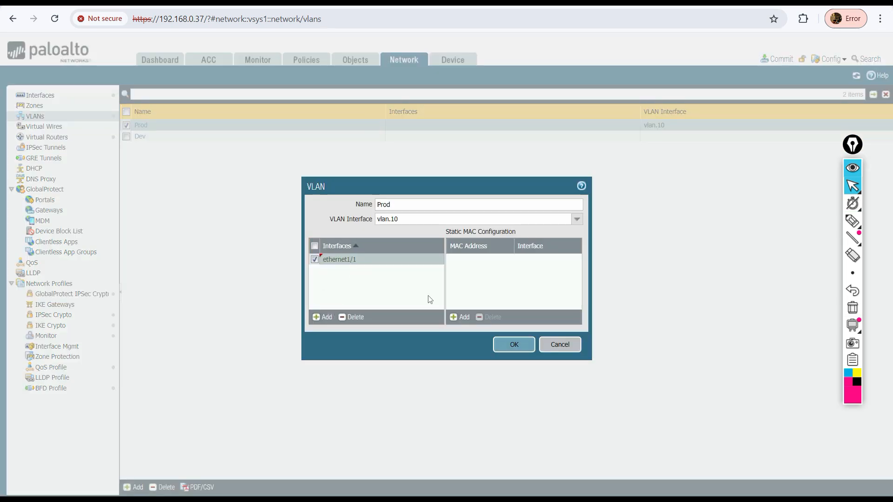
{"action": "left_click", "coordinate": [497, 345]}
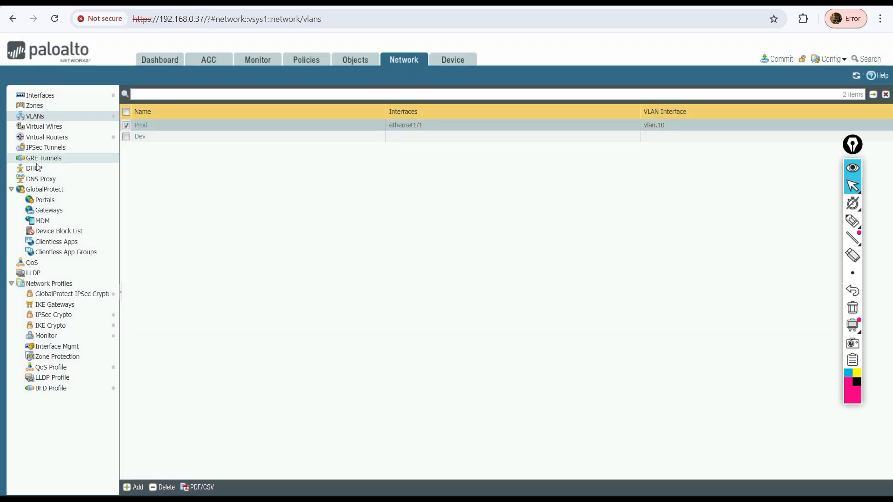
Review the Ethernet interfaces list, focusing on ethernet1/1's interface type and IP address columns
{"action": "left_click", "coordinate": [40, 94]}
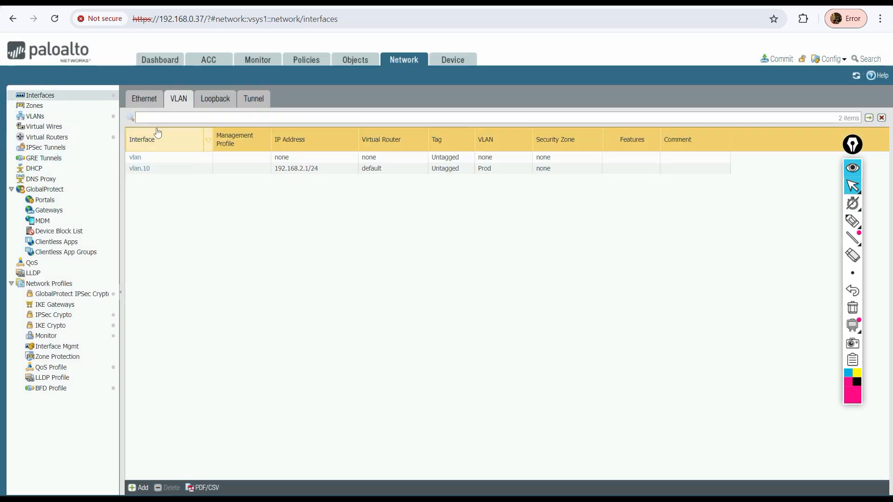
{"action": "left_click", "coordinate": [141, 99]}
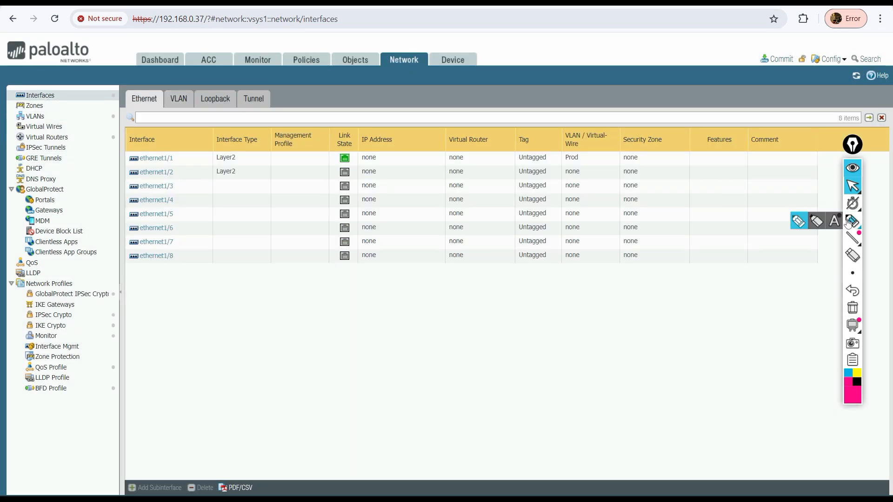
{"action": "left_click", "coordinate": [852, 221]}
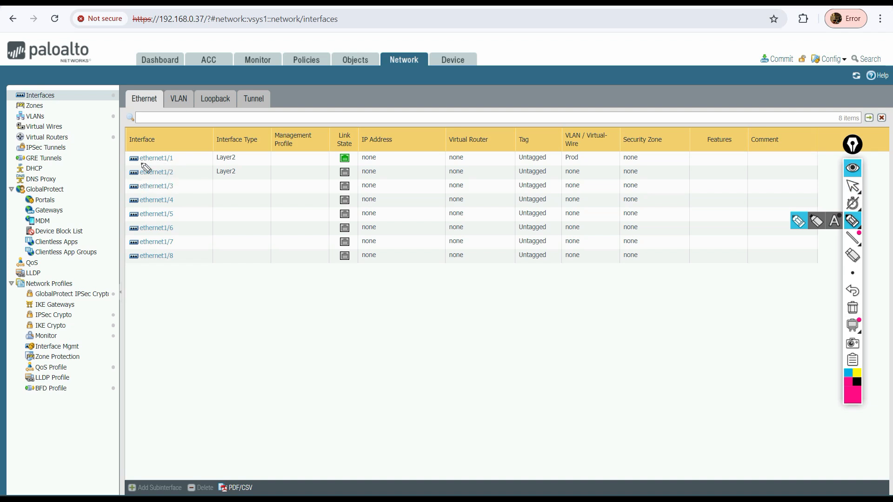
{"action": "left_click_drag", "start_coordinate": [140, 163], "coordinate": [261, 161]}
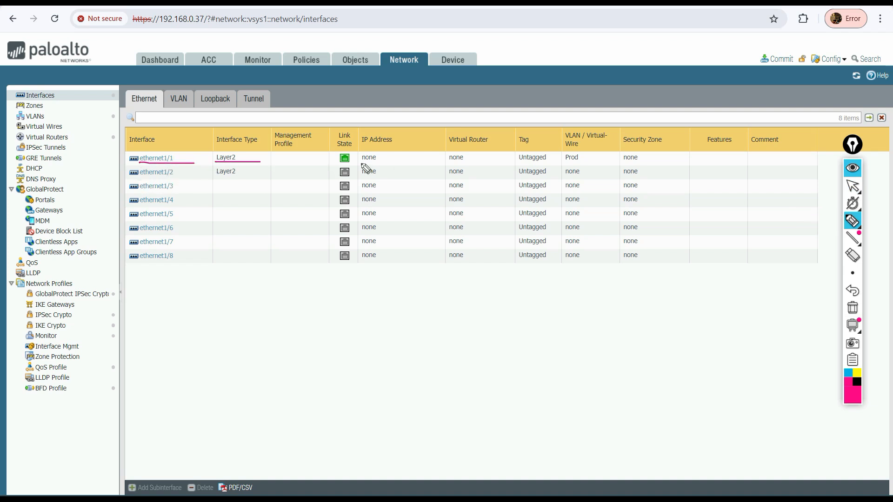
{"action": "left_click_drag", "start_coordinate": [360, 164], "coordinate": [408, 163]}
{"action": "left_click", "coordinate": [858, 175]}
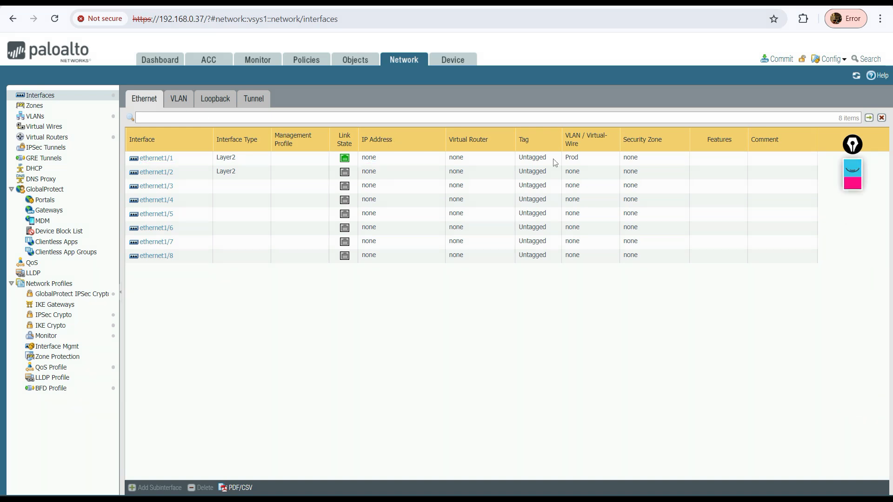
Inspect the vlan.10 interface's VLAN assignment and IPv4 address, and open then cancel a new VLAN interface dialog
{"action": "left_click", "coordinate": [179, 98]}
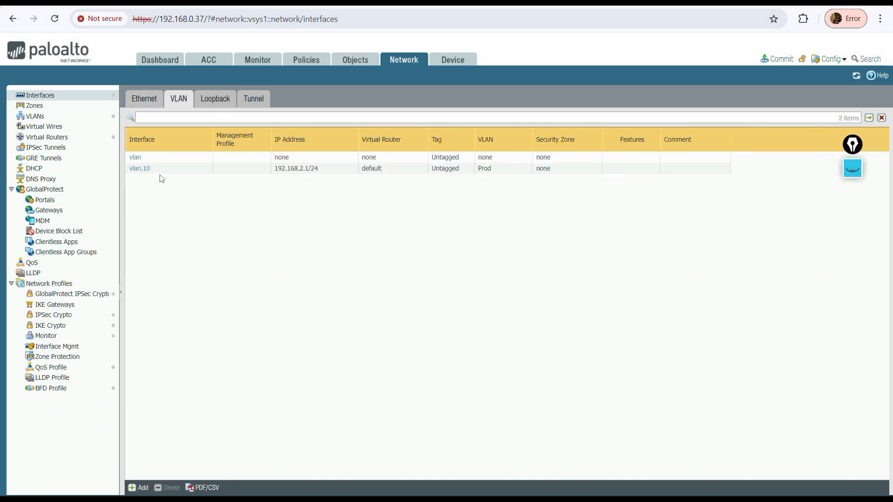
{"action": "left_click", "coordinate": [140, 169]}
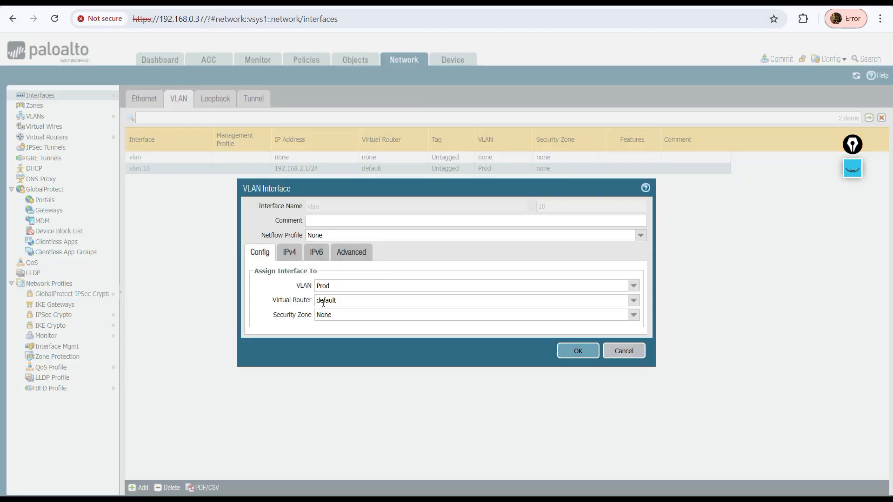
{"action": "left_click", "coordinate": [337, 286]}
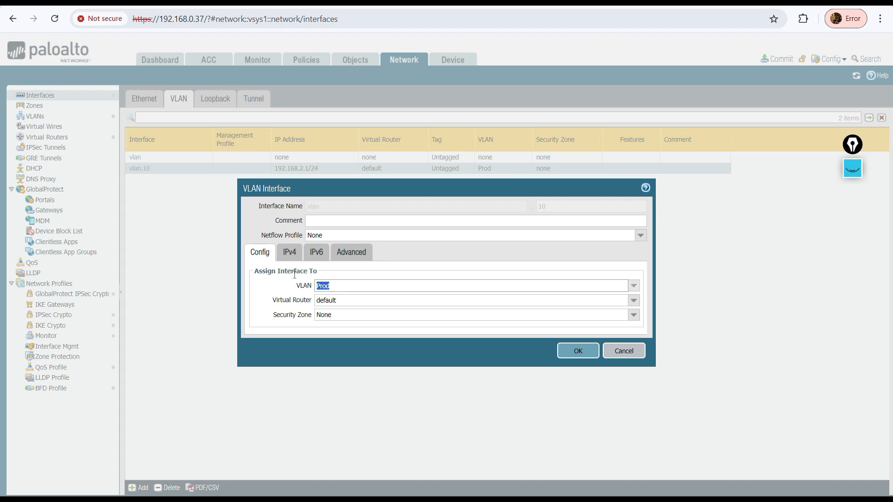
{"action": "left_click", "coordinate": [281, 282]}
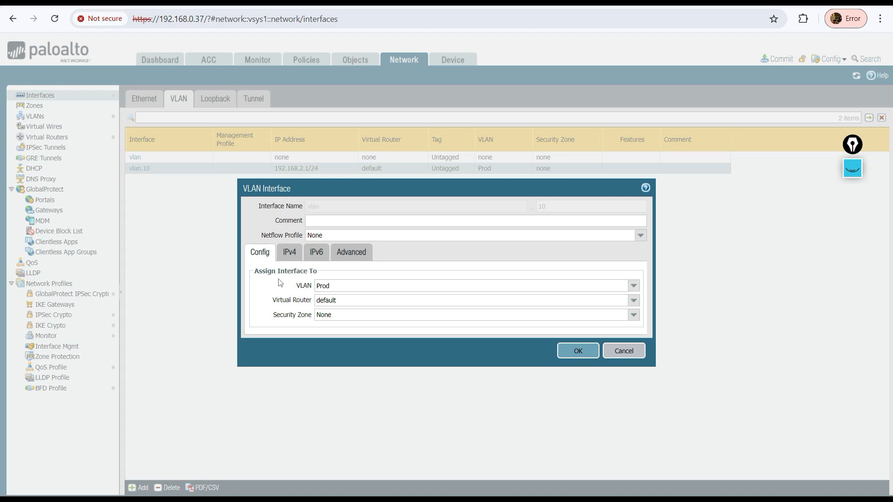
{"action": "left_click", "coordinate": [290, 254]}
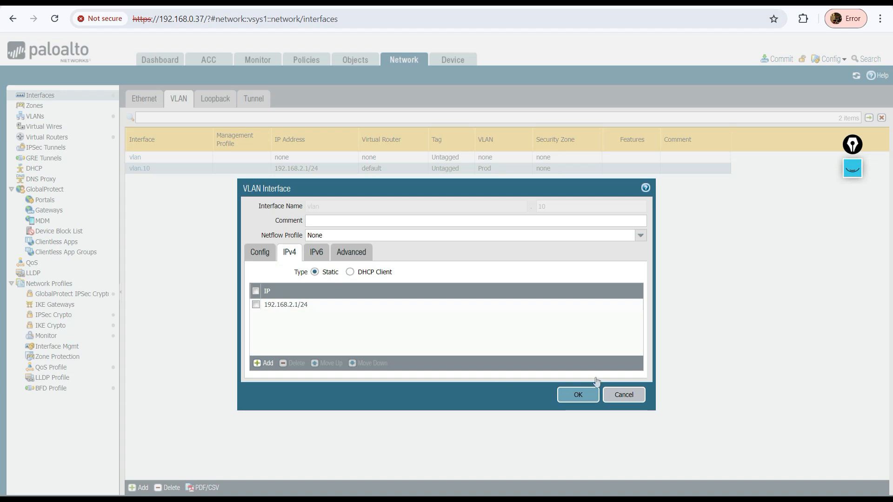
{"action": "left_click", "coordinate": [624, 396]}
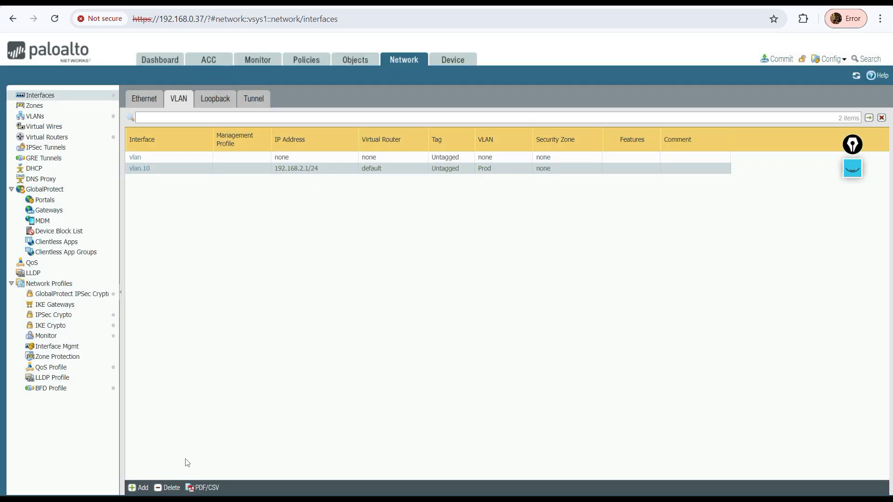
{"action": "left_click", "coordinate": [139, 487]}
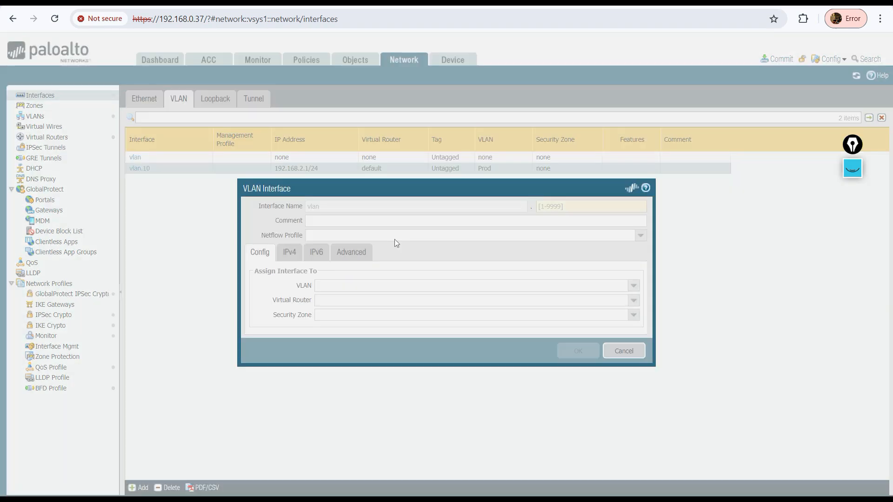
{"action": "left_click", "coordinate": [627, 346]}
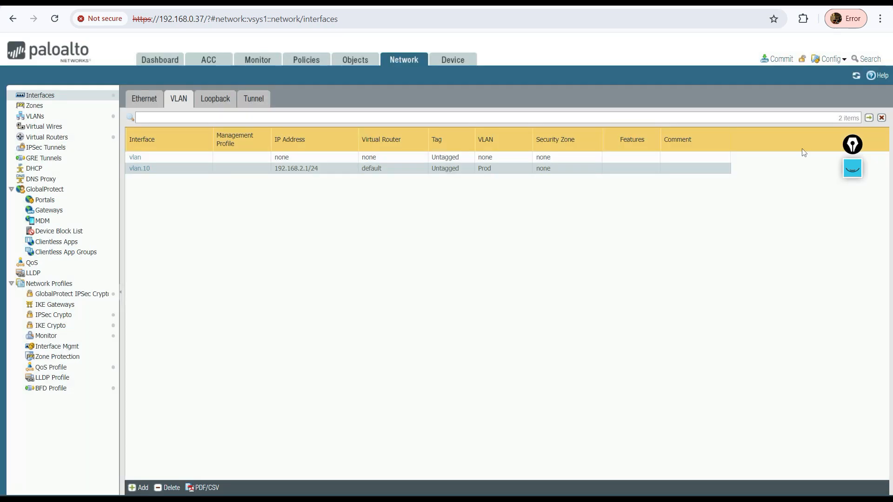
Preview the candidate configuration changes and commit all changes to the firewall
{"action": "left_click", "coordinate": [782, 63]}
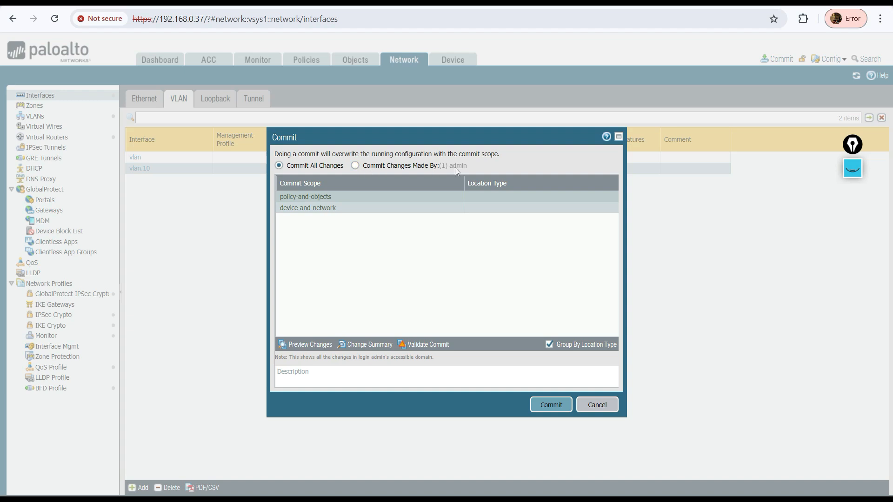
{"action": "left_click", "coordinate": [305, 345]}
{"action": "left_click", "coordinate": [481, 292]}
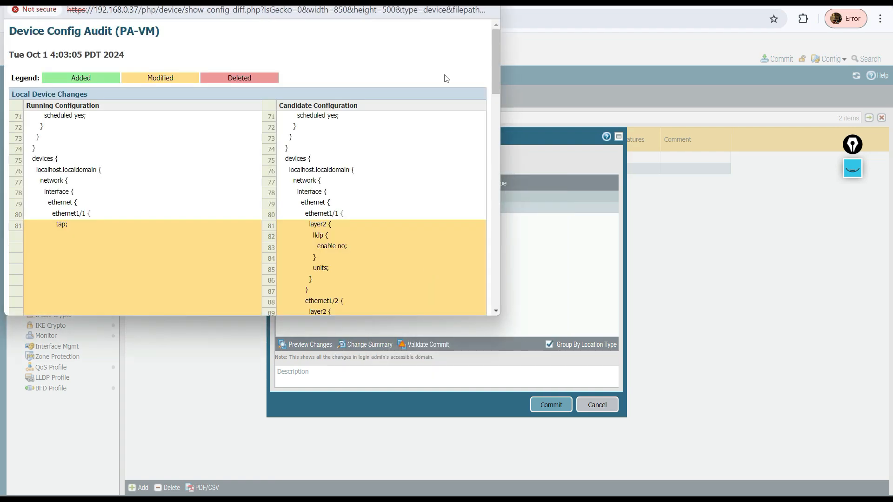
{"action": "scroll", "coordinate": [497, 133], "scroll_direction": "down", "scroll_amount": 15}
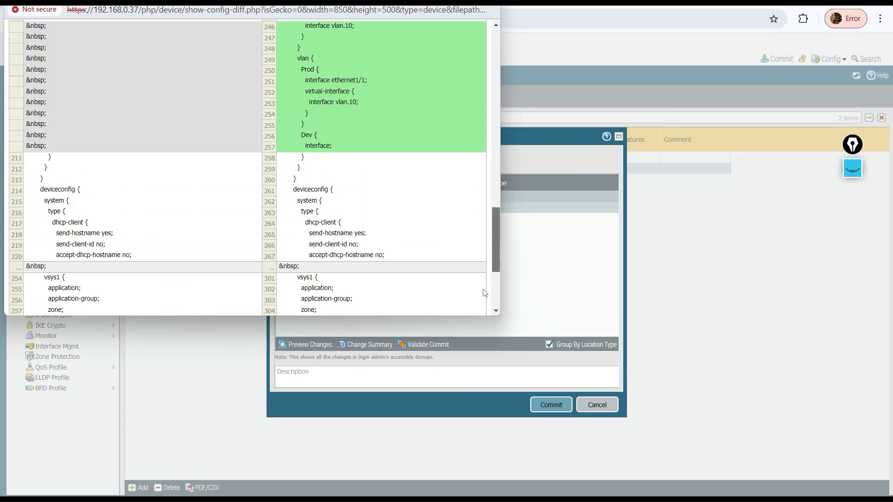
{"action": "scroll", "coordinate": [480, 228], "scroll_direction": "down", "scroll_amount": 3}
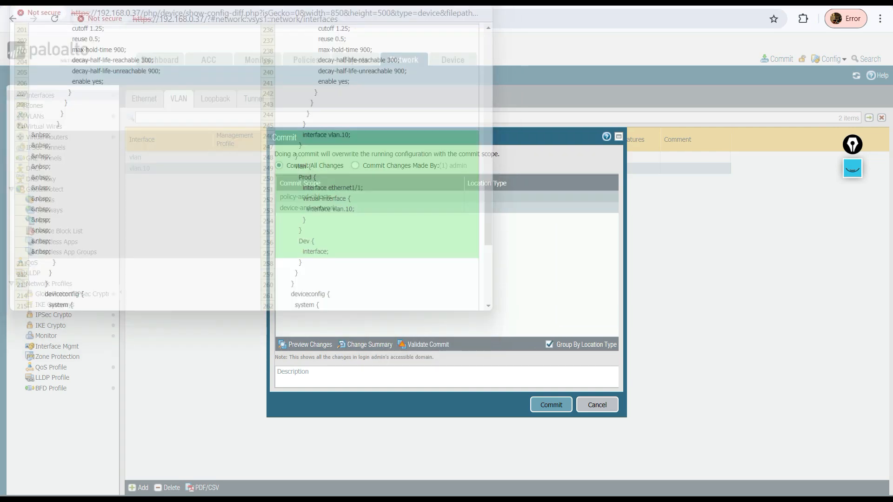
{"action": "left_click", "coordinate": [551, 404]}
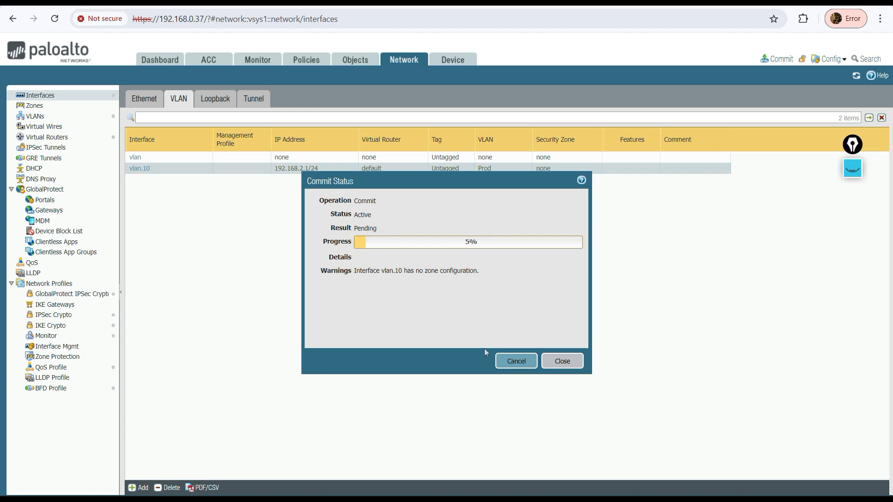
{"action": "left_click_drag", "start_coordinate": [353, 274], "coordinate": [487, 273]}
{"action": "left_click_drag", "start_coordinate": [403, 272], "coordinate": [479, 271]}
{"action": "left_click", "coordinate": [564, 360]}
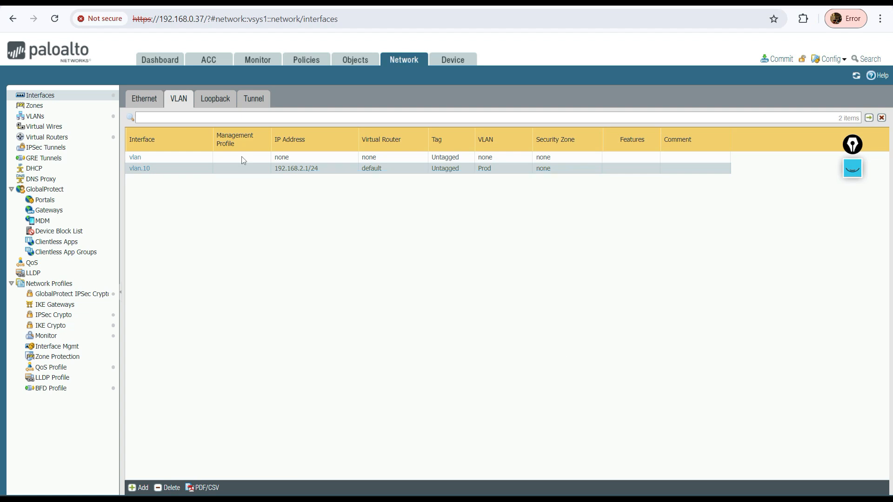
Open the vlan.10 interface to check its security zone setting, closing without changes
{"action": "left_click", "coordinate": [140, 169]}
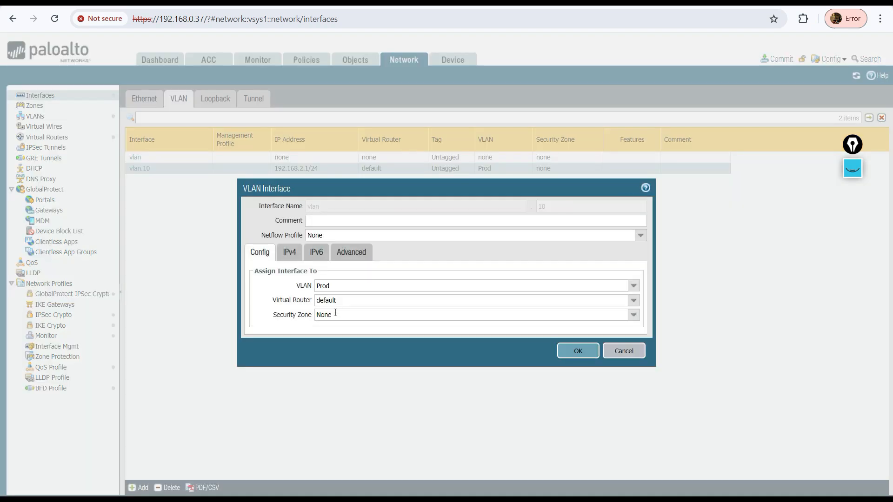
{"action": "left_click", "coordinate": [345, 319]}
{"action": "left_click", "coordinate": [625, 352]}
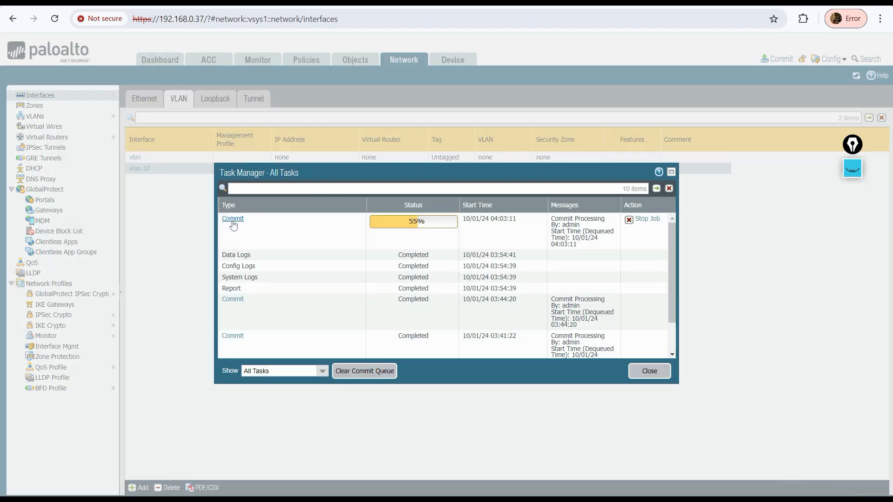
Monitor the running commit job's progress and details in the Task Manager
{"action": "left_click", "coordinate": [233, 219]}
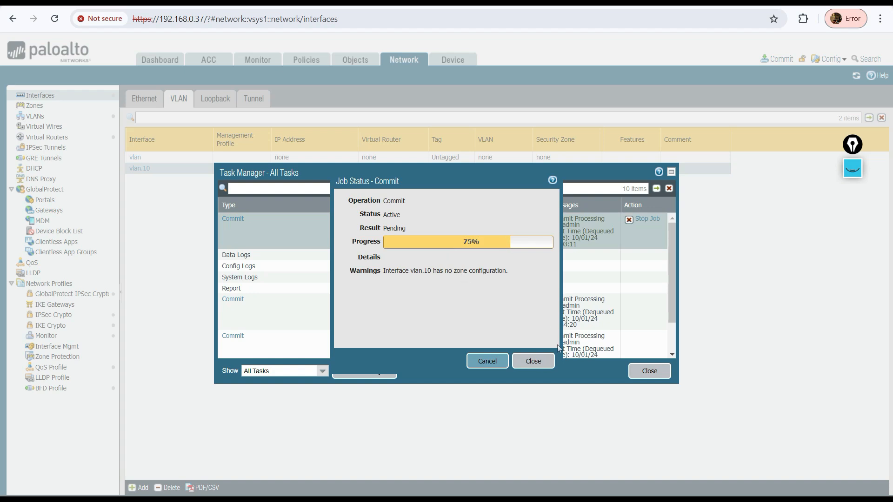
{"action": "left_click", "coordinate": [653, 371]}
{"action": "left_click", "coordinate": [653, 371]}
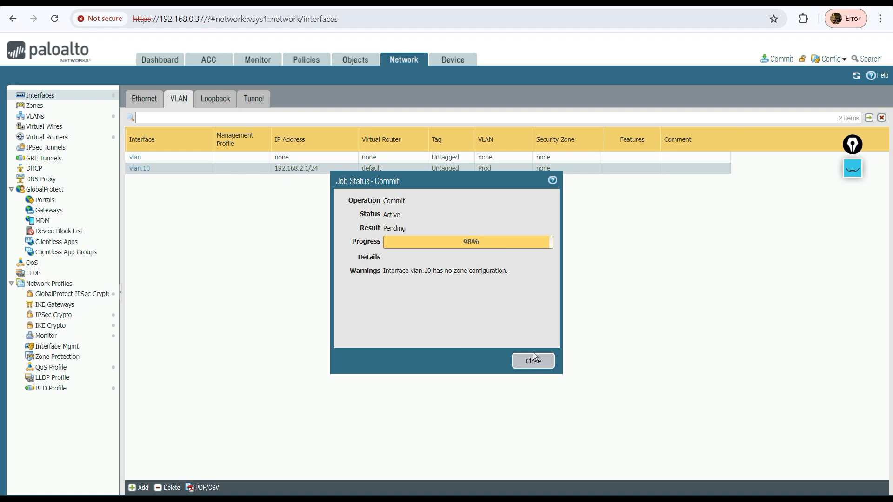
{"action": "left_click_drag", "start_coordinate": [383, 271], "coordinate": [526, 317]}
{"action": "left_click", "coordinate": [536, 368]}
{"action": "left_click_drag", "start_coordinate": [383, 271], "coordinate": [523, 333]}
{"action": "left_click", "coordinate": [531, 362]}
{"action": "left_click", "coordinate": [530, 362]}
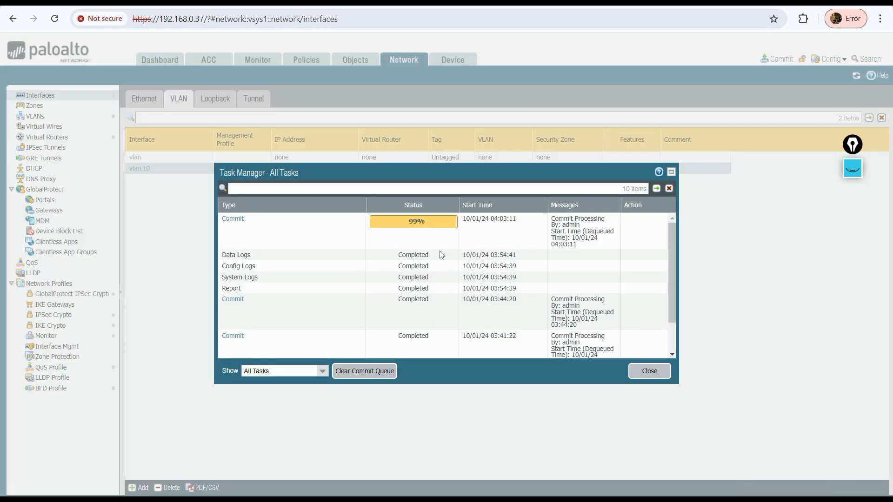
{"action": "left_click", "coordinate": [659, 373]}
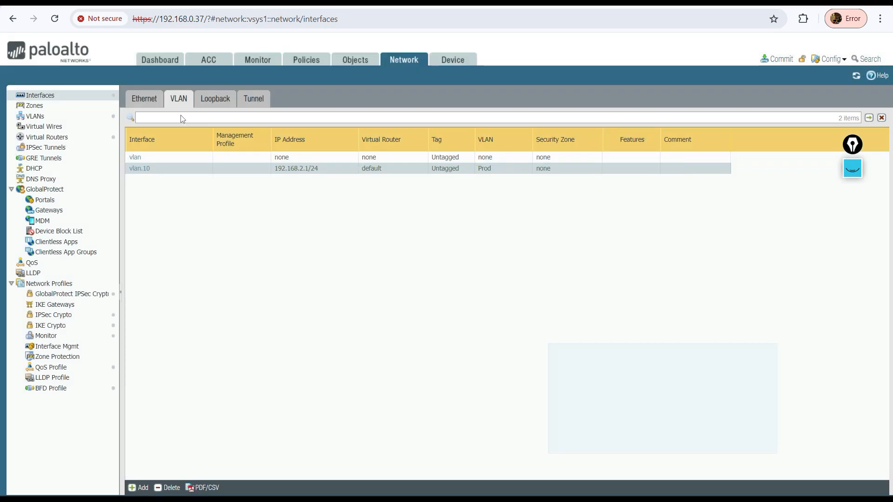
Check ethernet1/1's VLAN and security zone settings, then review the commit task in the Task Manager
{"action": "left_click", "coordinate": [144, 102]}
{"action": "left_click", "coordinate": [162, 159]}
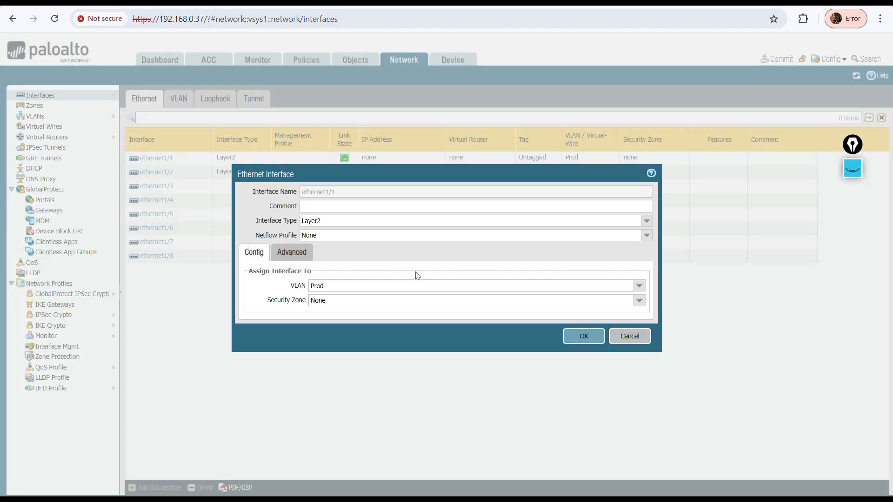
{"action": "left_click", "coordinate": [618, 333]}
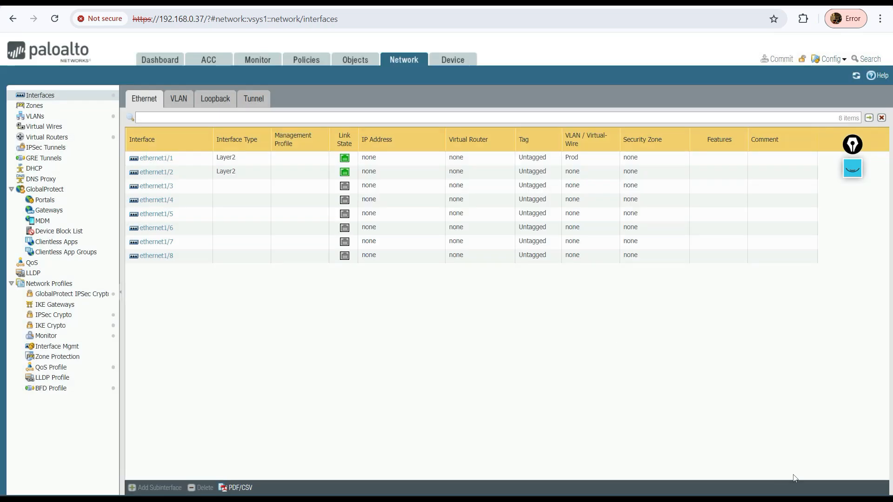
{"action": "left_click", "coordinate": [837, 500]}
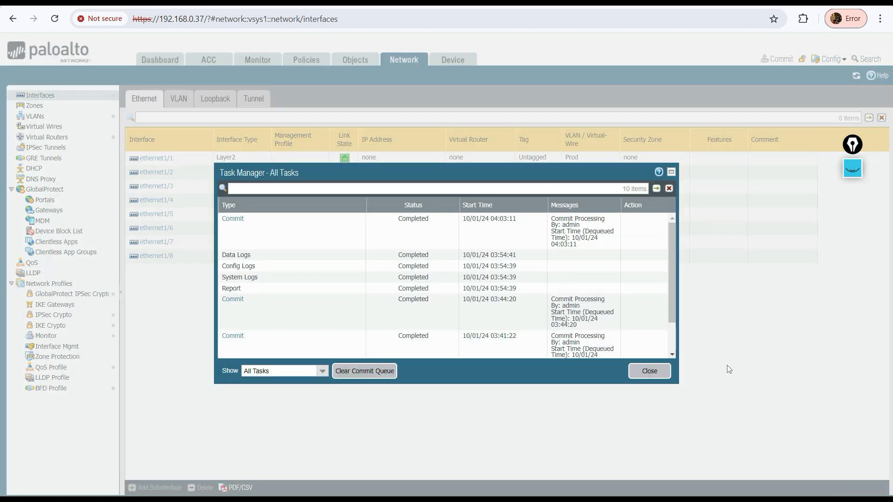
{"action": "left_click", "coordinate": [666, 374]}
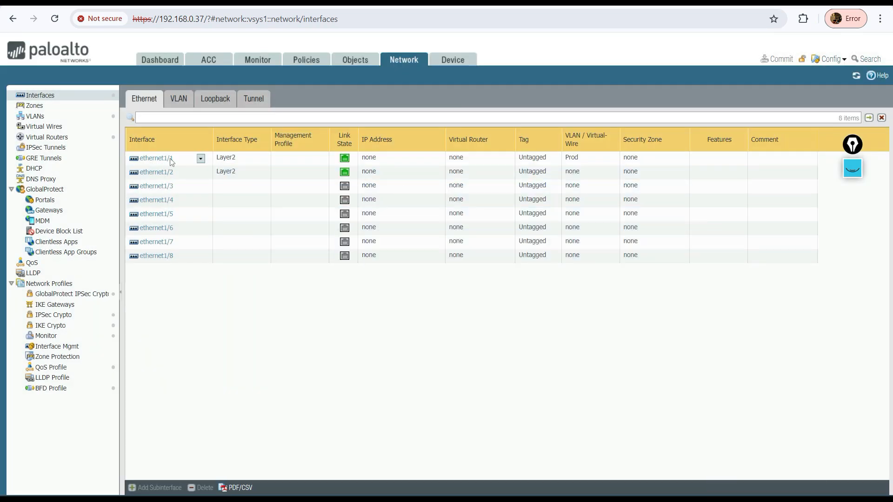